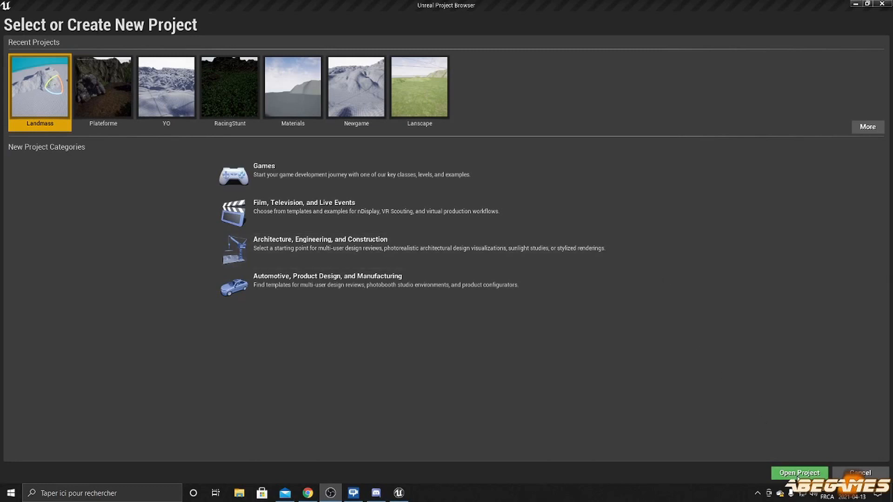
Create a new Games project from the Blank template with the default project settings and the name MyProject.
left_click(286, 165)
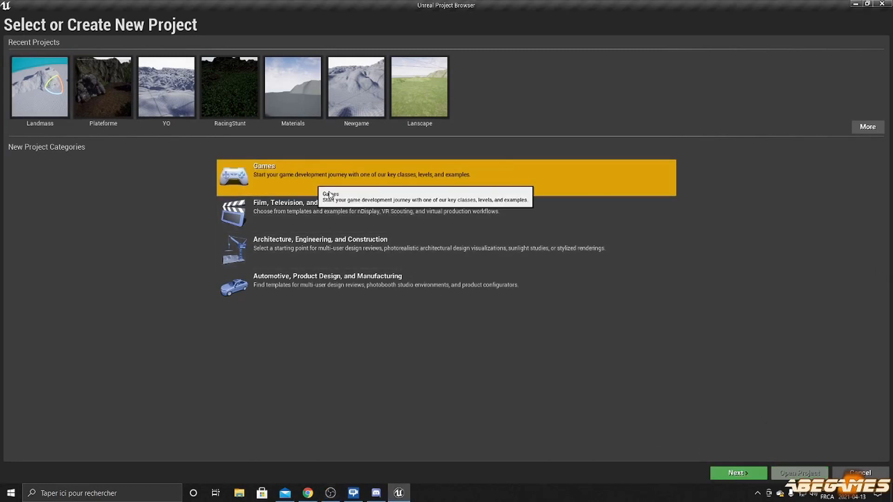
left_click(739, 473)
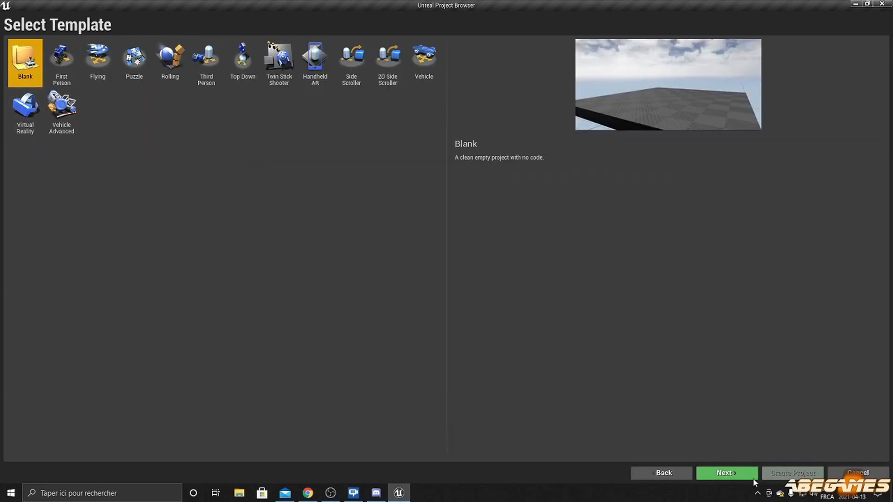
left_click(728, 475)
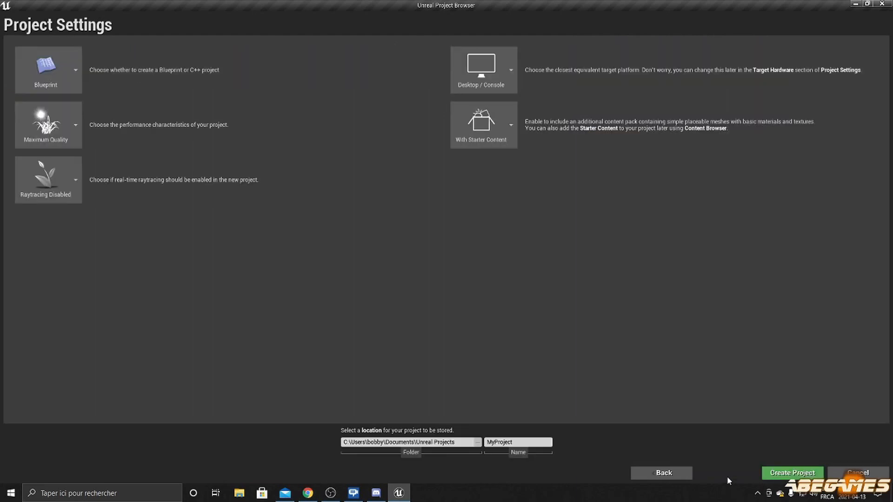
left_click(795, 476)
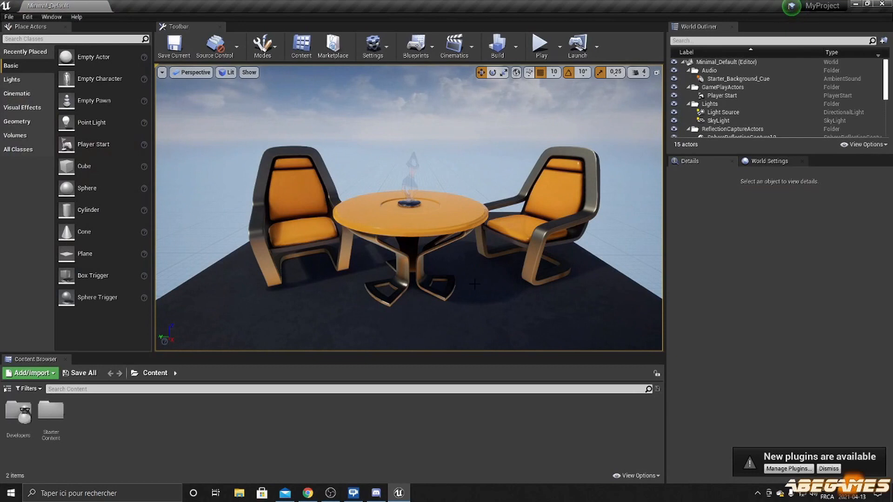
Create a folder named Maps in the project's Content folder and open it.
right_click(173, 427)
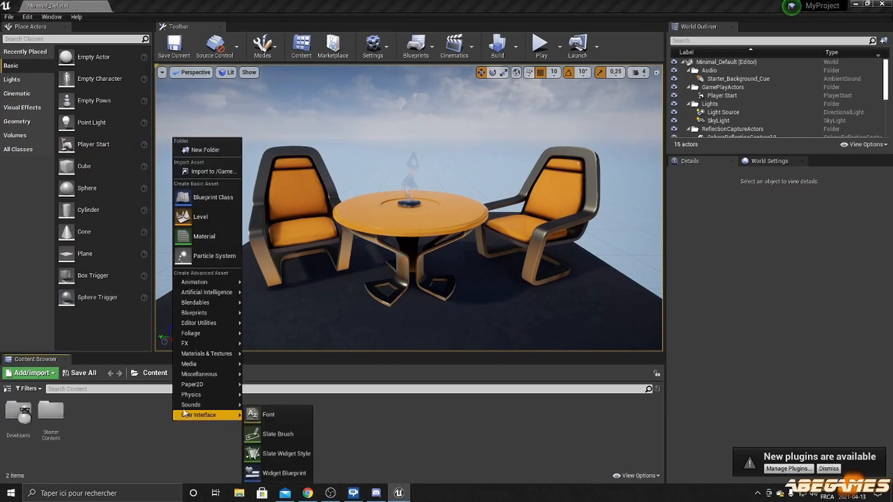
left_click(204, 151)
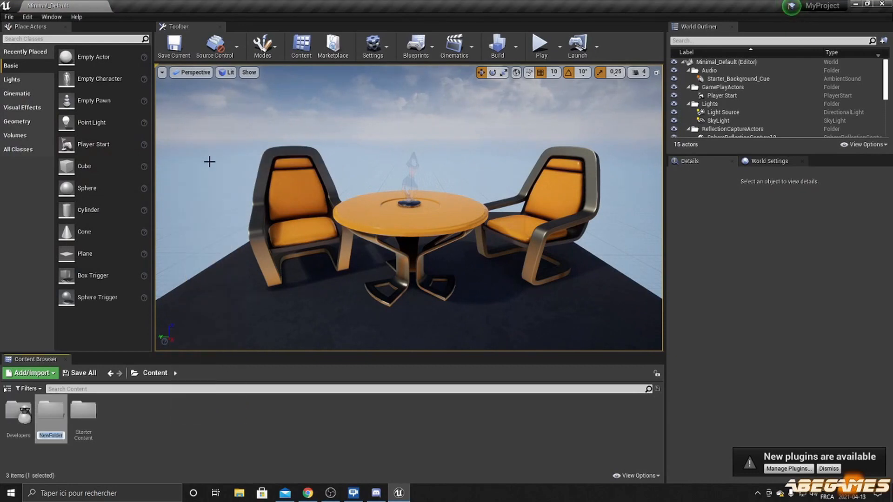
type("'as^s")
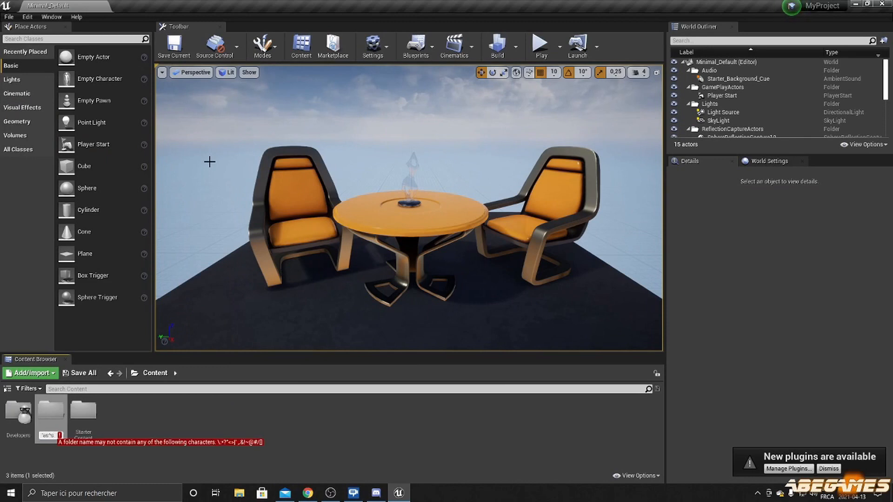
key("BackSpace")
key("BackSpace")
key("BackSpace")
key("BackSpace")
key("BackSpace")
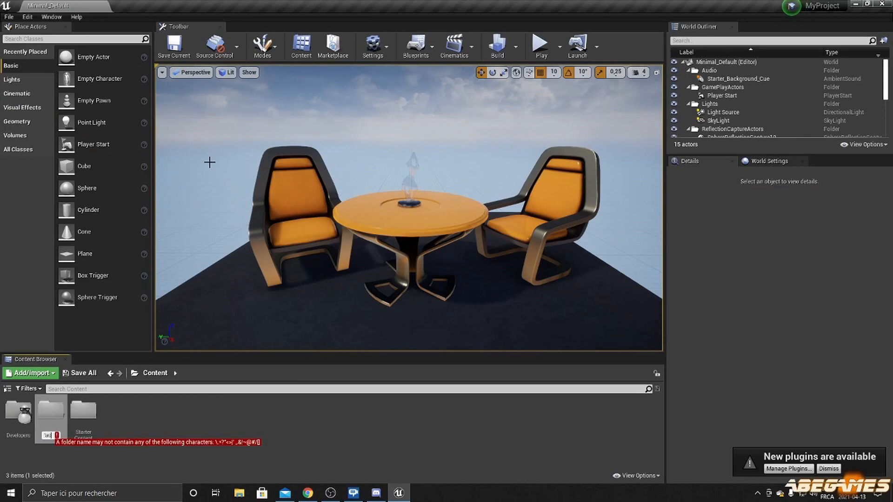
type("'aps")
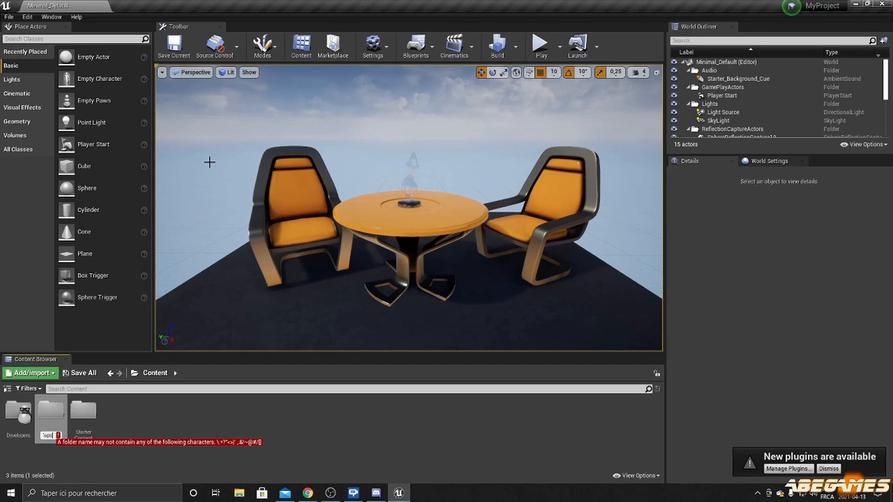
key("BackSpace")
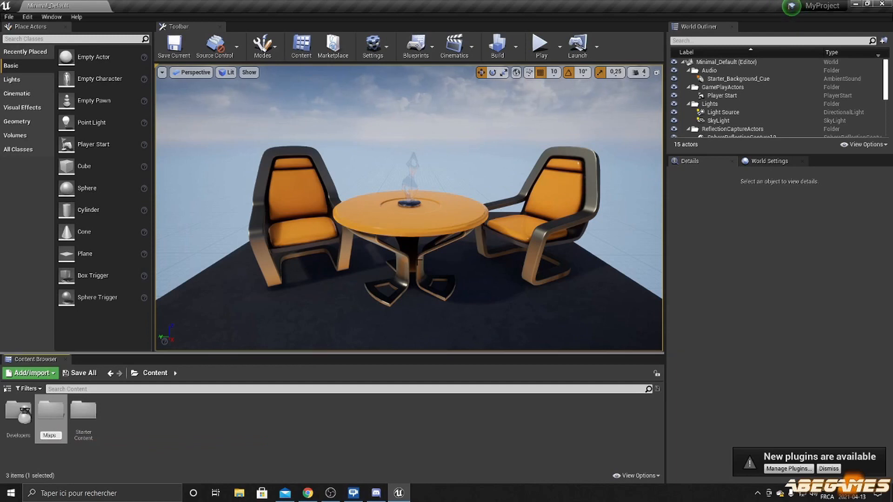
key("Return")
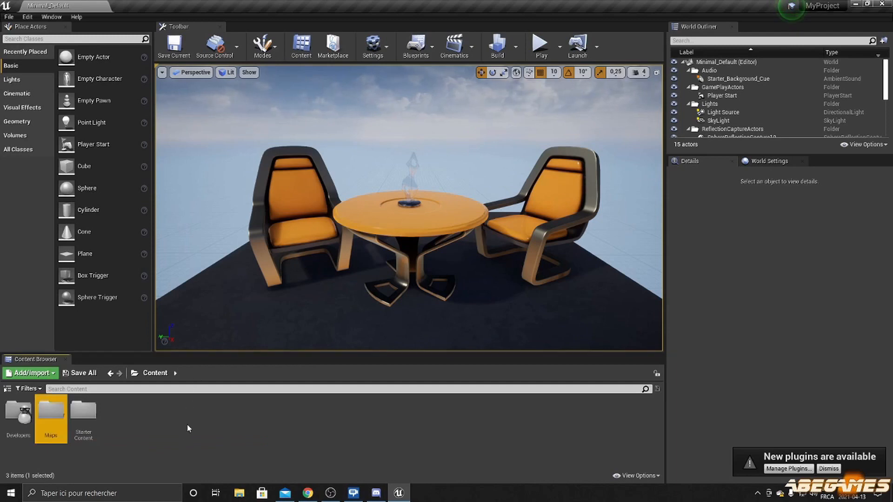
double_click(49, 416)
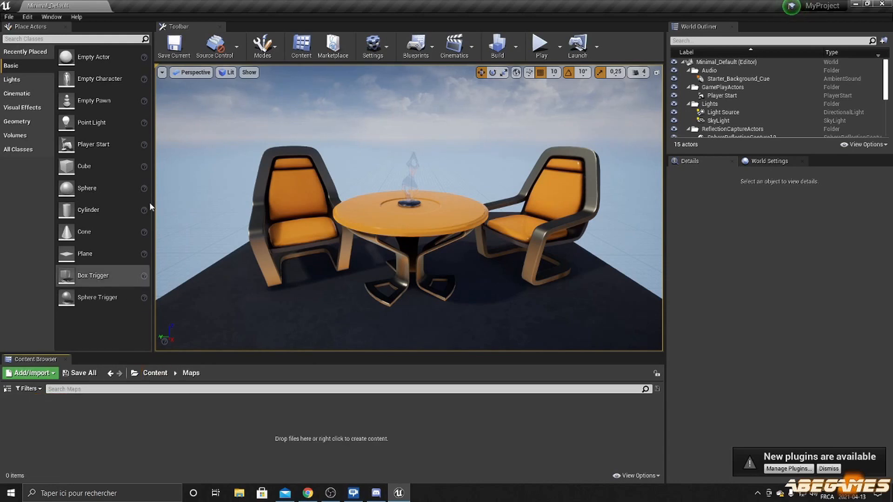
Create a new level from the Default level template.
left_click(16, 21)
left_click(31, 36)
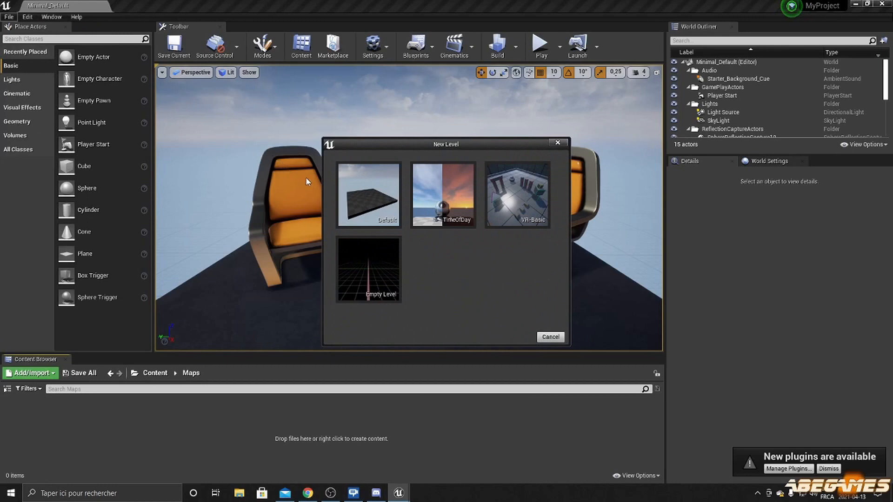
left_click(369, 197)
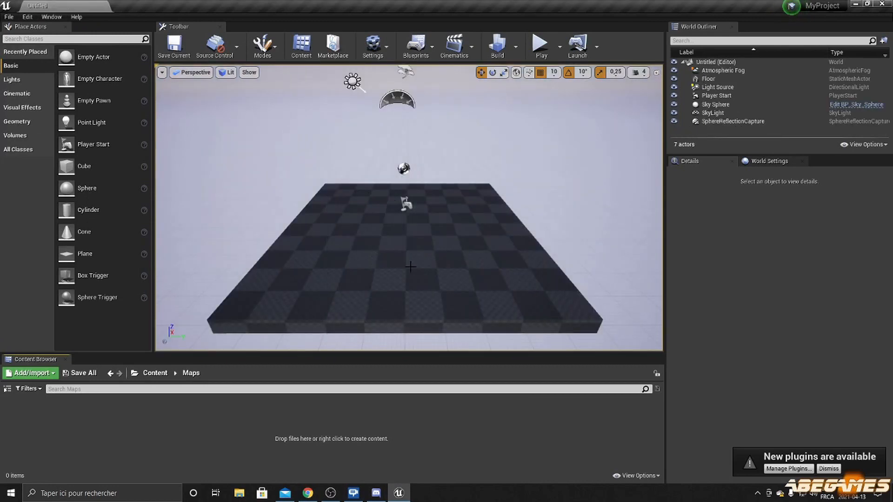
Save the new level in the Maps folder under the name Maps_island.
left_click(175, 46)
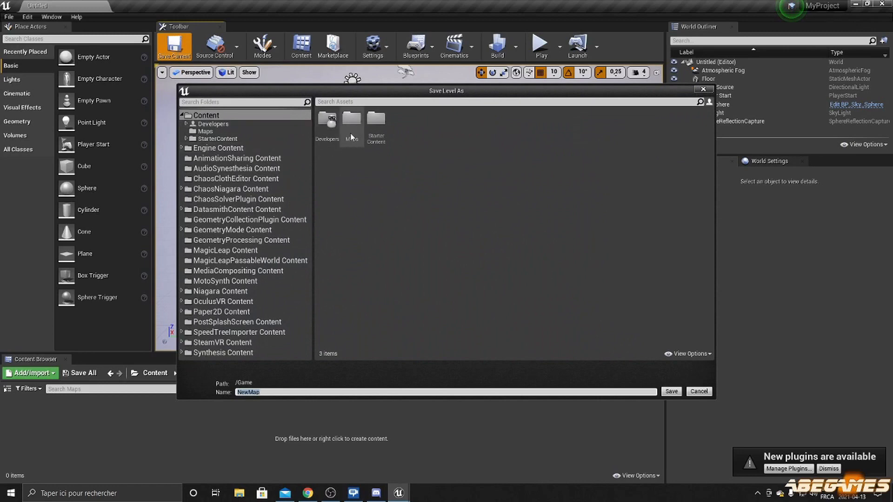
double_click(351, 129)
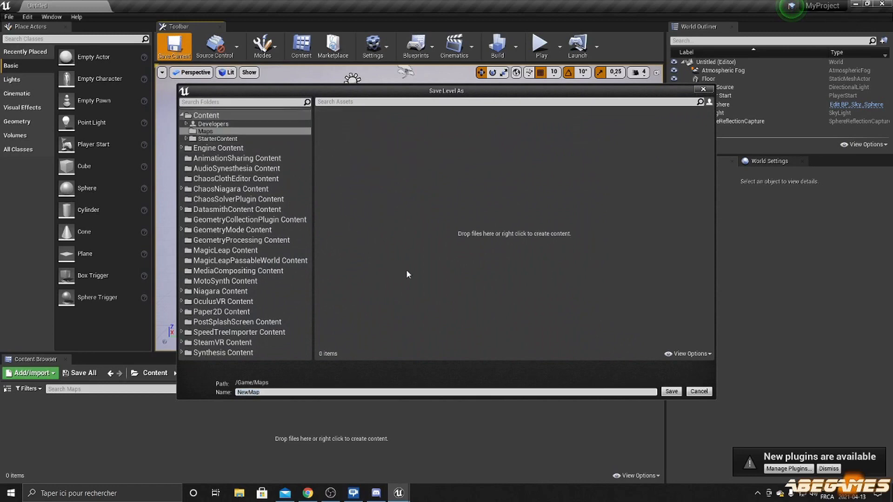
left_click(285, 392)
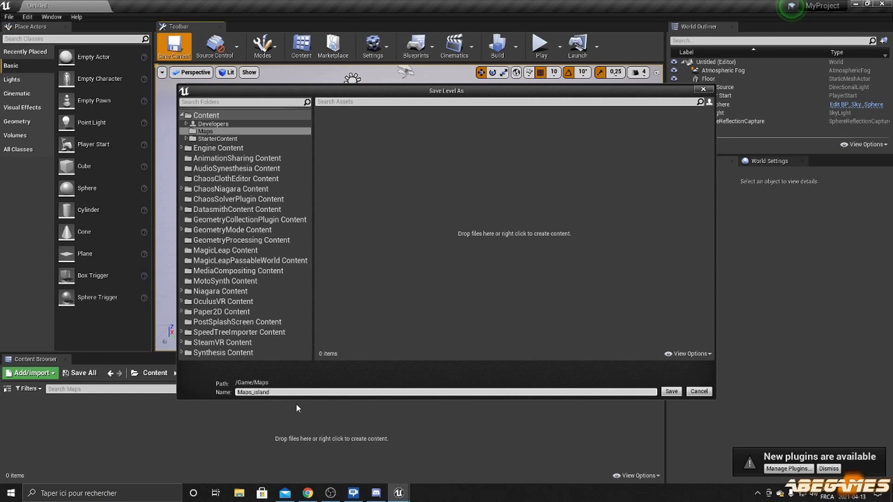
left_click(672, 392)
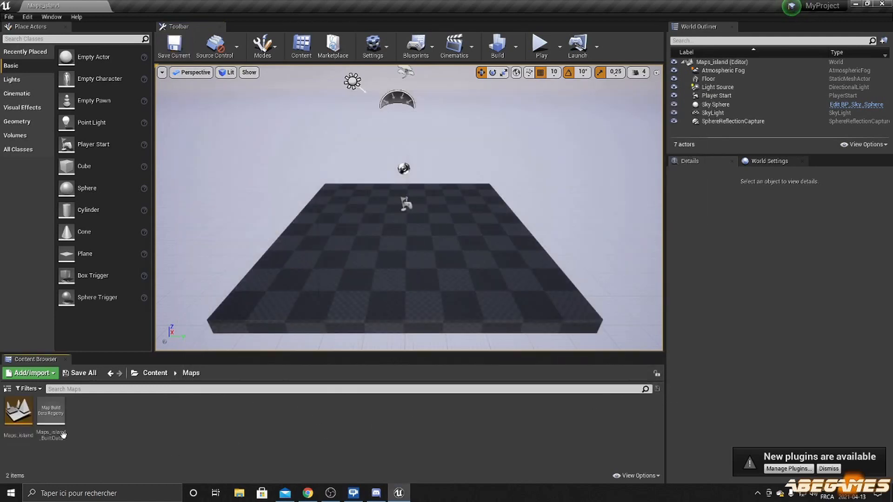
Delete the level's floor and create a new landscape with edit layers enabled and the default size settings.
left_click(325, 289)
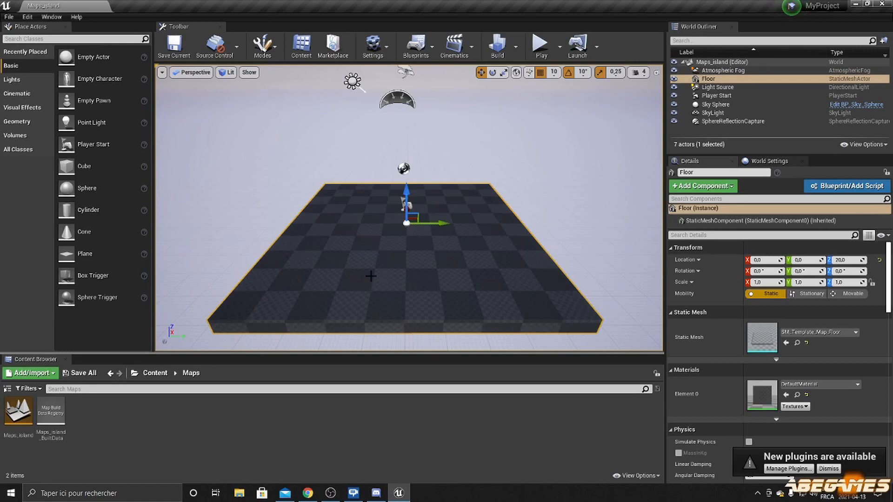
key("Delete")
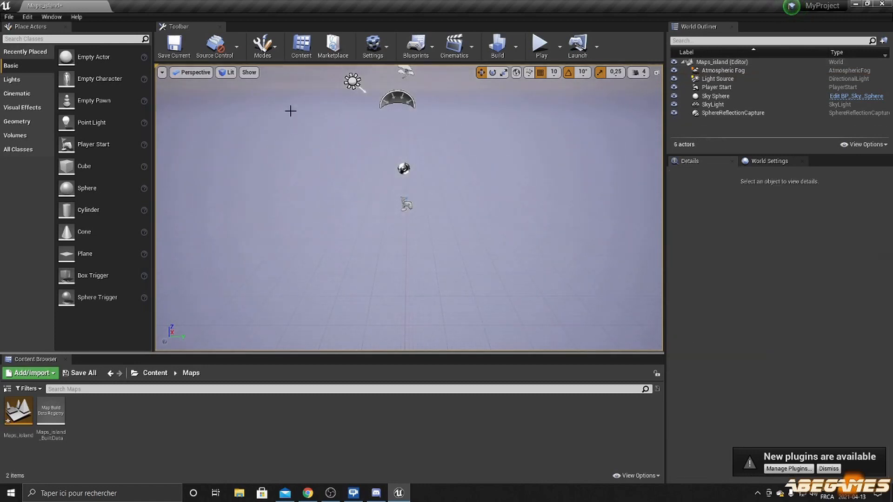
left_click(276, 51)
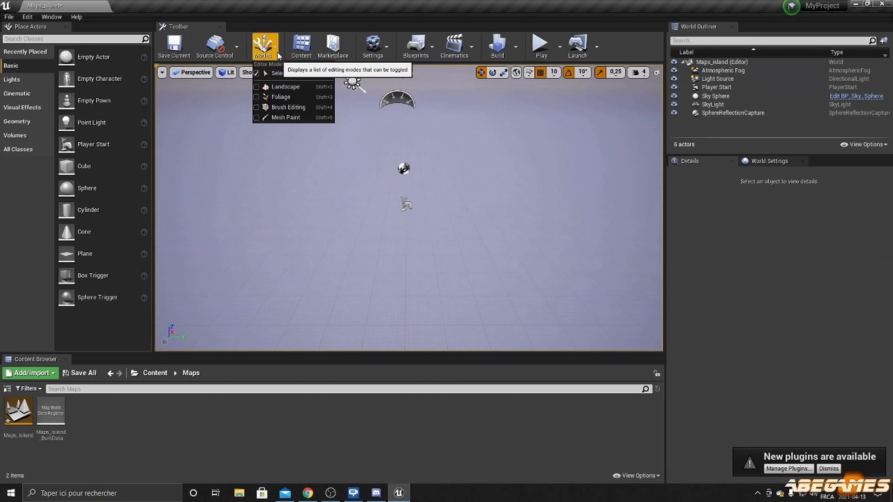
left_click(286, 88)
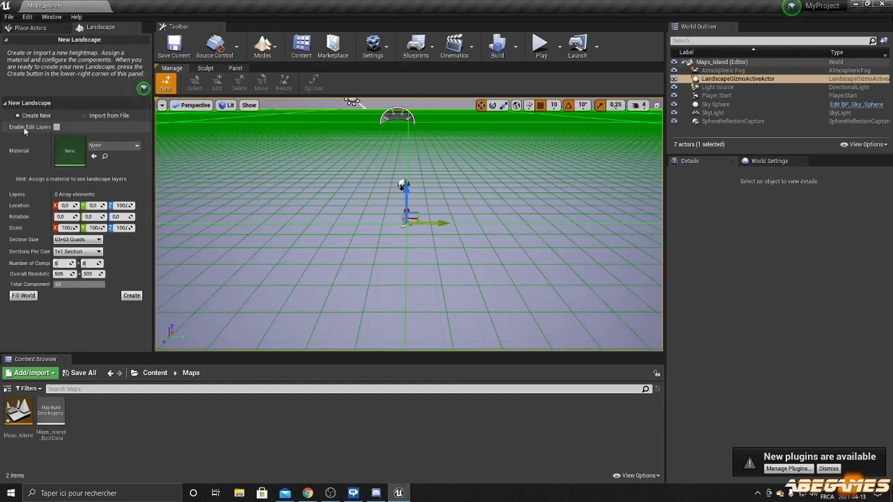
left_click(56, 127)
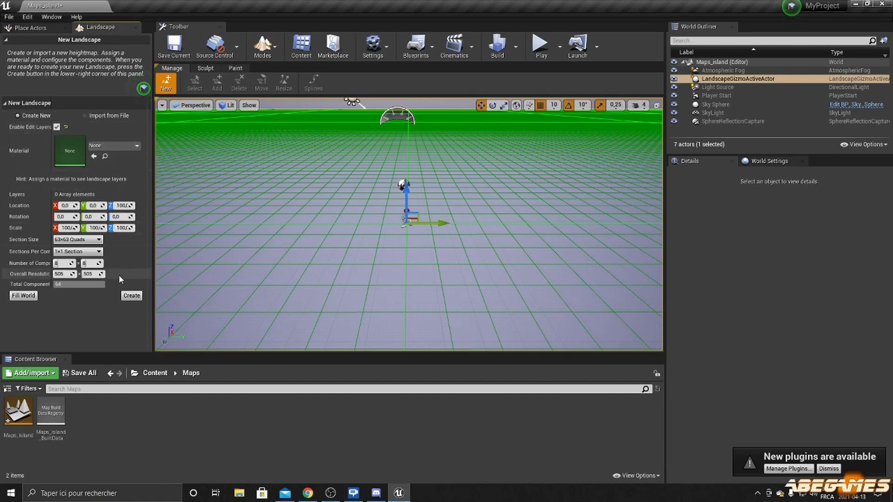
left_click(132, 298)
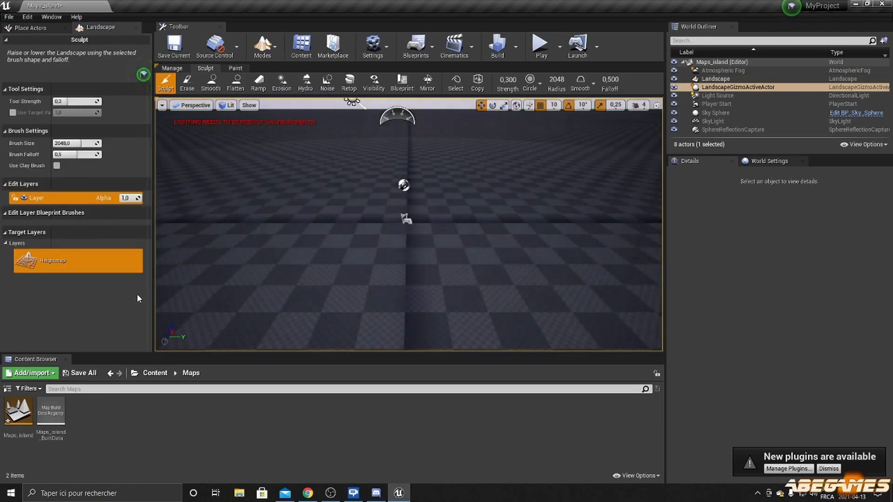
mouse_move(363, 197)
right_mouse_down()
mouse_move(386, 186)
mouse_move(387, 170)
mouse_move(365, 194)
mouse_move(365, 179)
right_mouse_up()
key("s")
key("e")
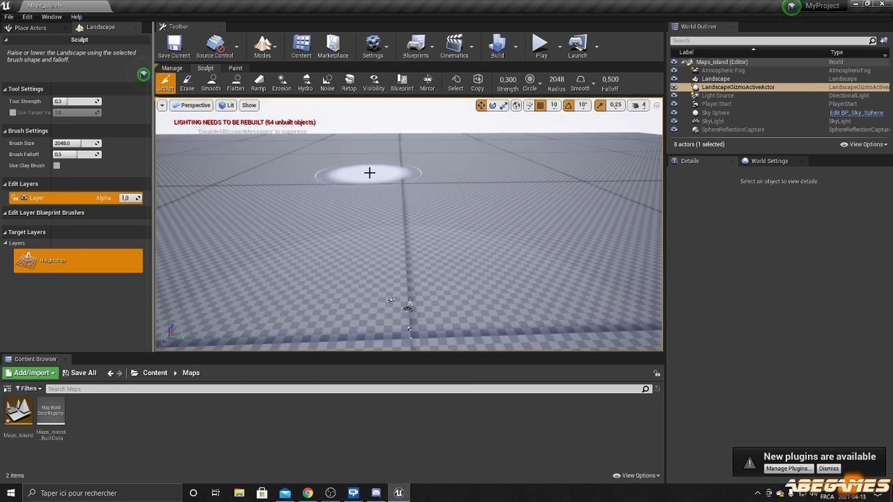
right_click(370, 165)
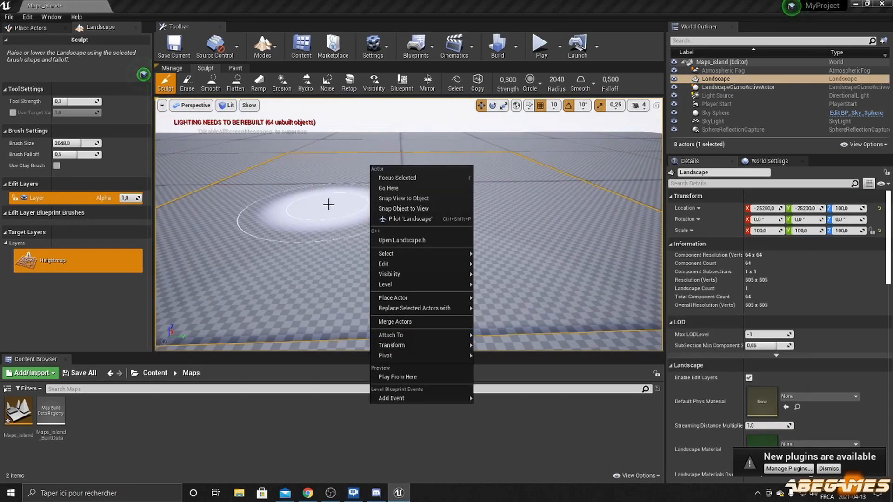
left_click(424, 188)
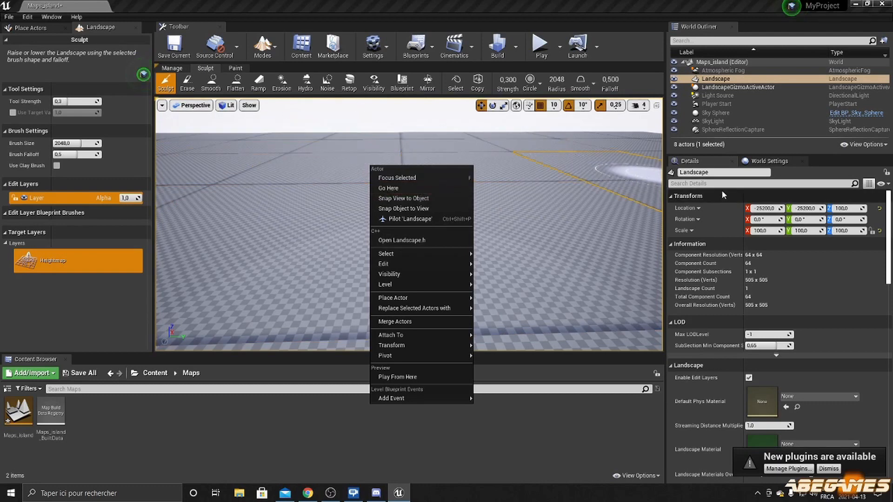
left_click(808, 264)
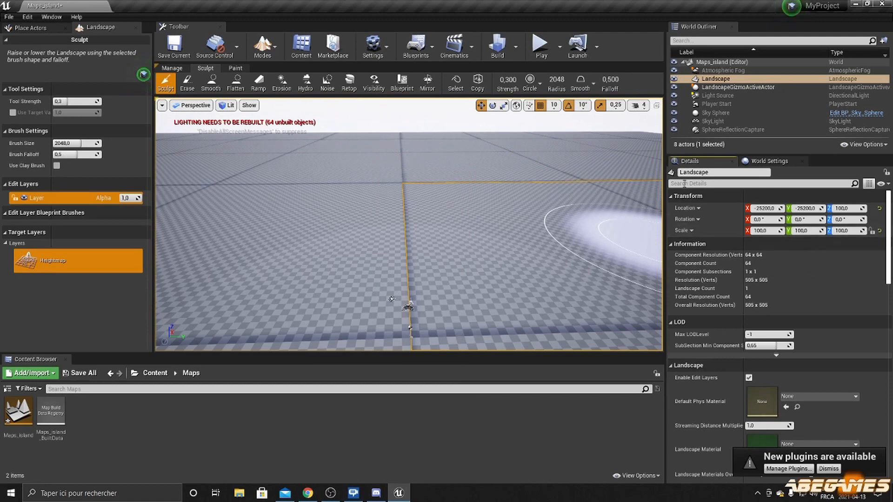
Enable the Water and Landmass plugins and restart the editor, saving the Maps_island level.
left_click(386, 54)
left_click(390, 95)
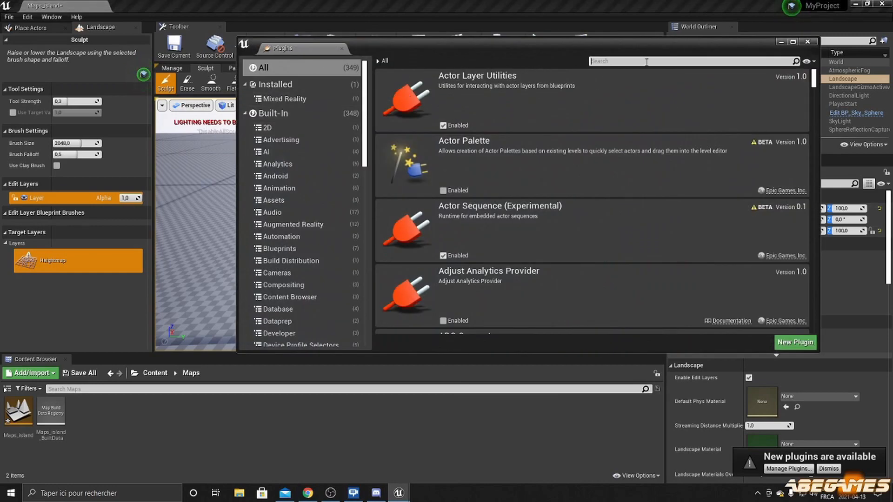
type("land")
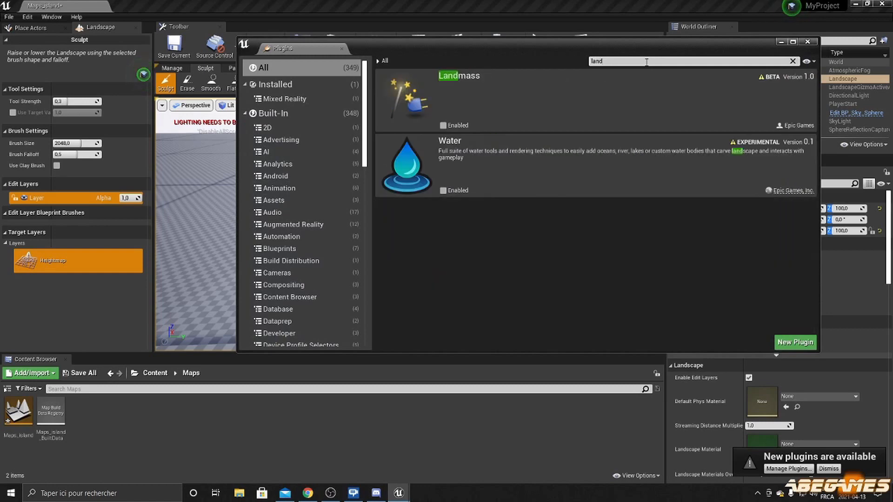
left_click(443, 190)
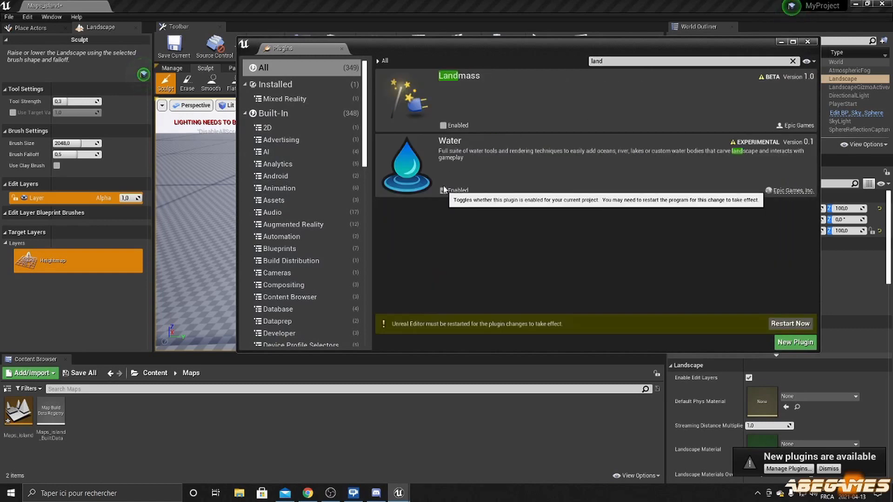
left_click(442, 125)
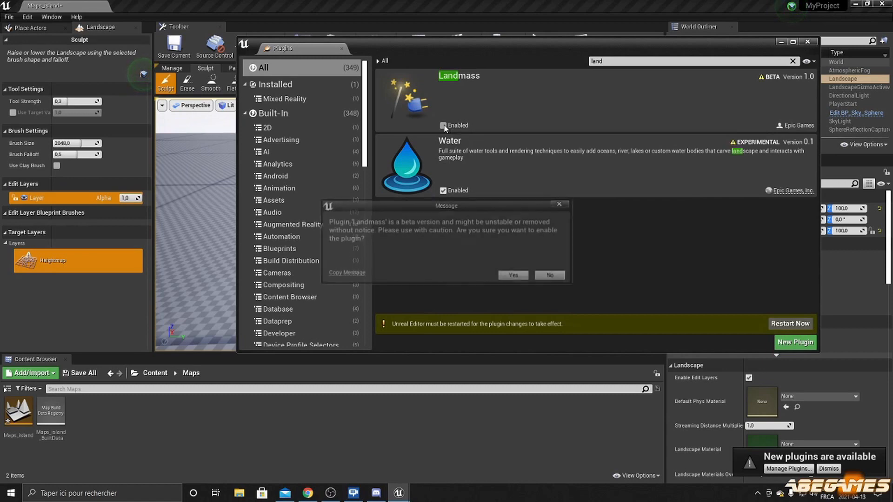
left_click(513, 276)
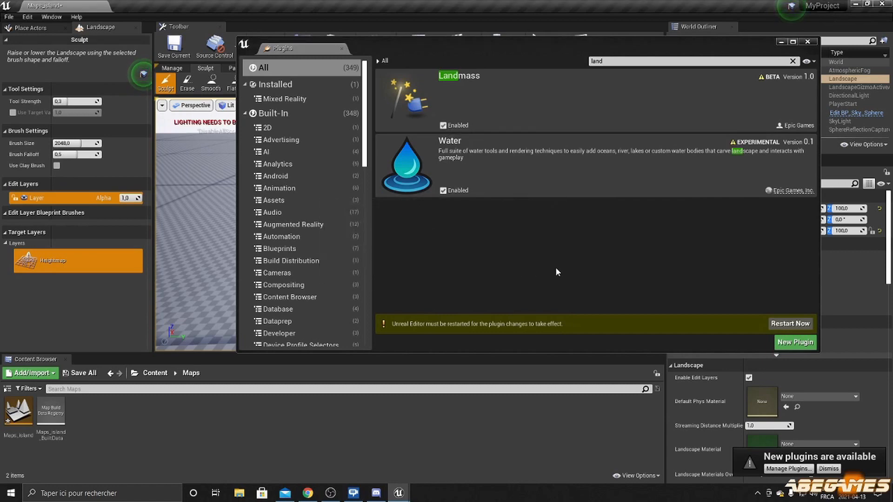
left_click(796, 325)
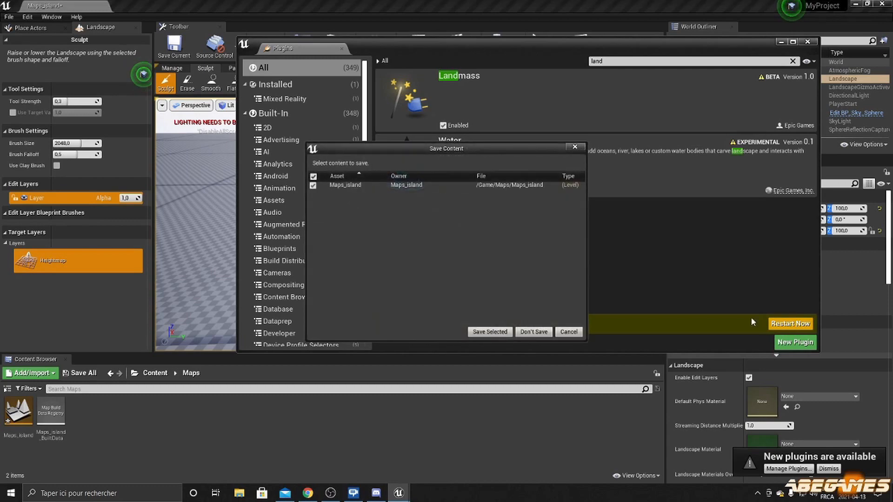
left_click(479, 331)
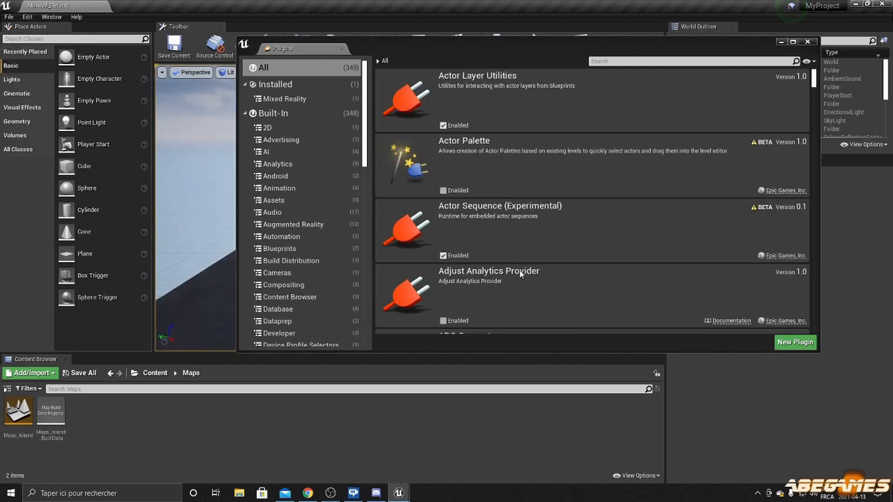
Close the Plugins window and open the Maps_island level from the Maps folder.
left_click(809, 42)
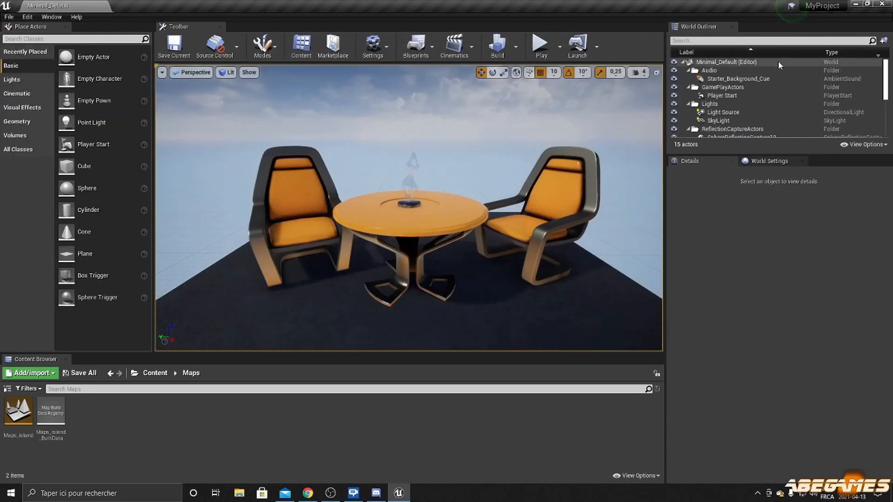
mouse_move(410, 207)
right_mouse_down()
mouse_move(391, 219)
mouse_move(396, 198)
right_mouse_up()
left_click(19, 410)
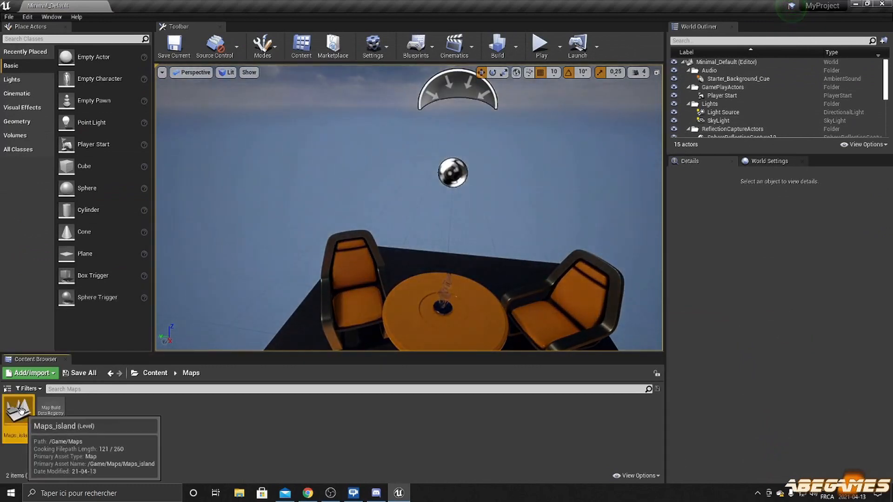
double_click(21, 410)
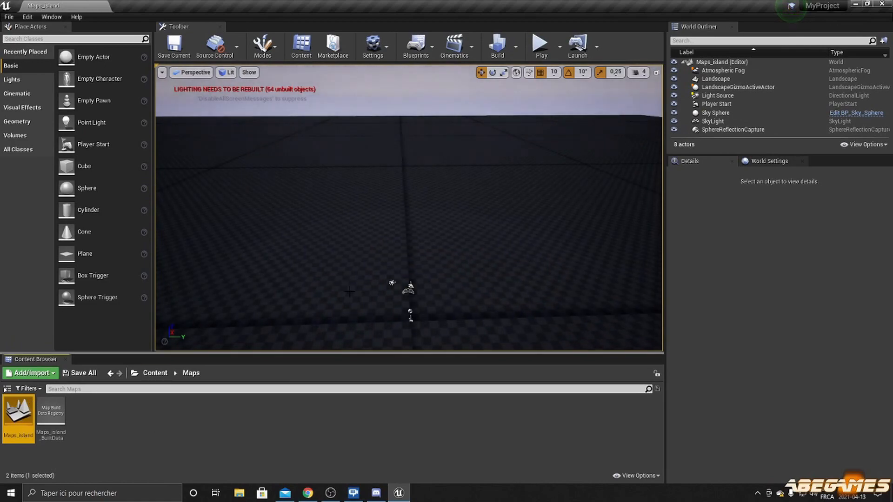
mouse_move(400, 153)
right_mouse_down()
mouse_move(387, 179)
mouse_move(408, 138)
right_mouse_up()
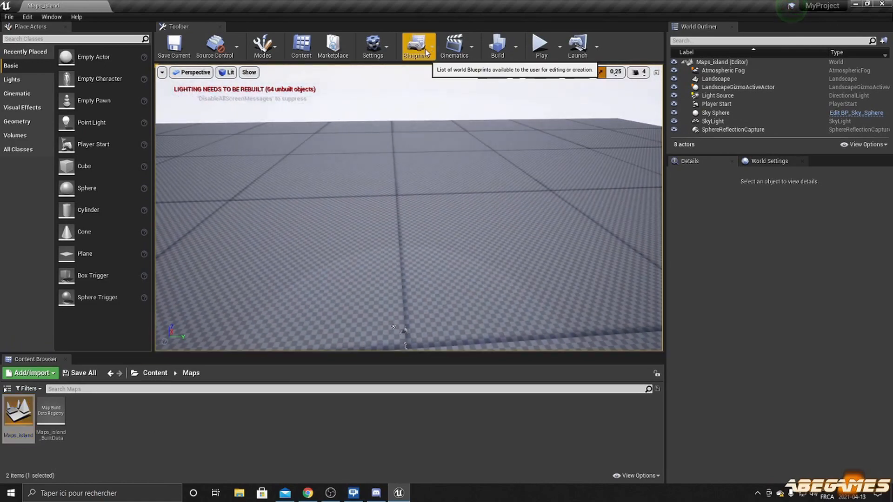
Set the project's Editor Startup Map to Maps_island in the project settings.
left_click(388, 50)
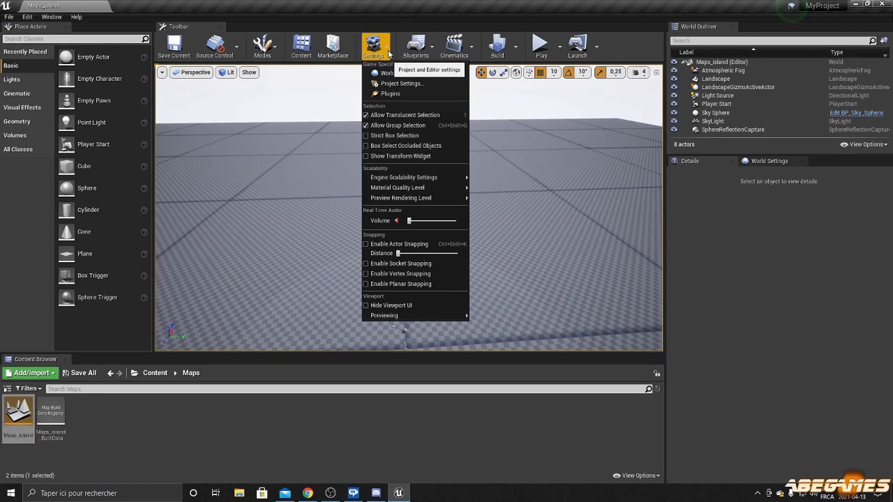
left_click(396, 85)
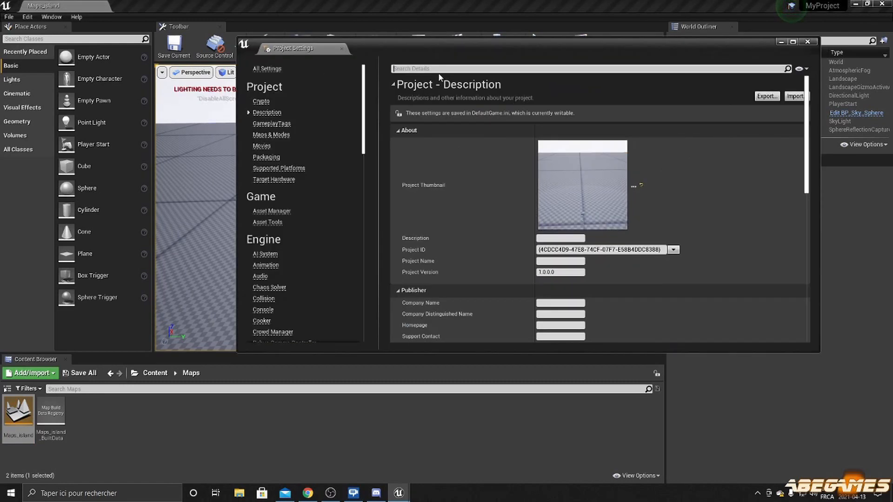
left_click(440, 68)
type("map")
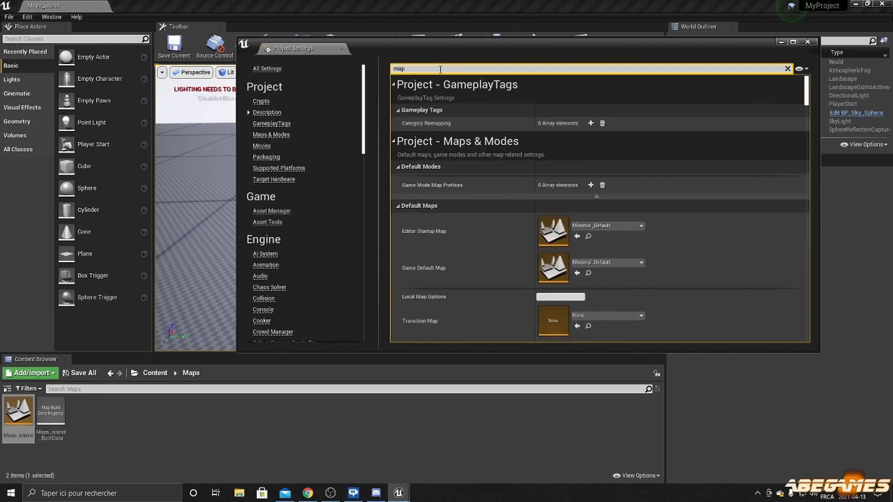
left_click(615, 226)
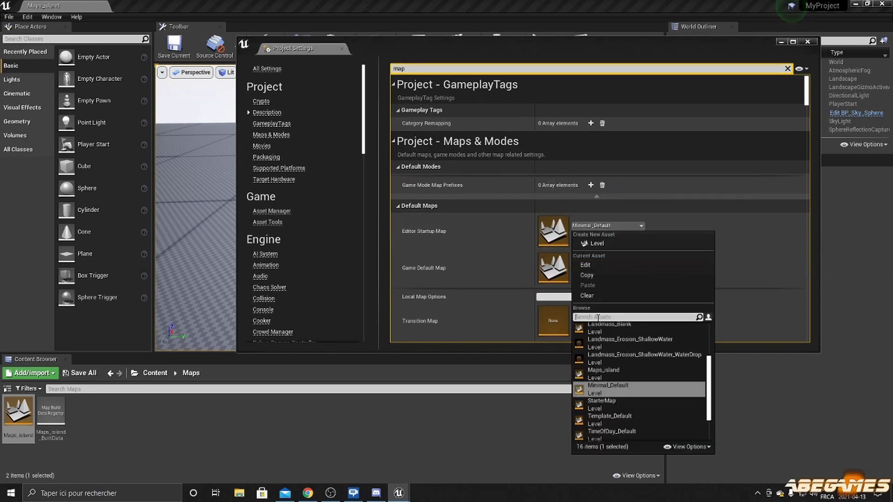
type("map")
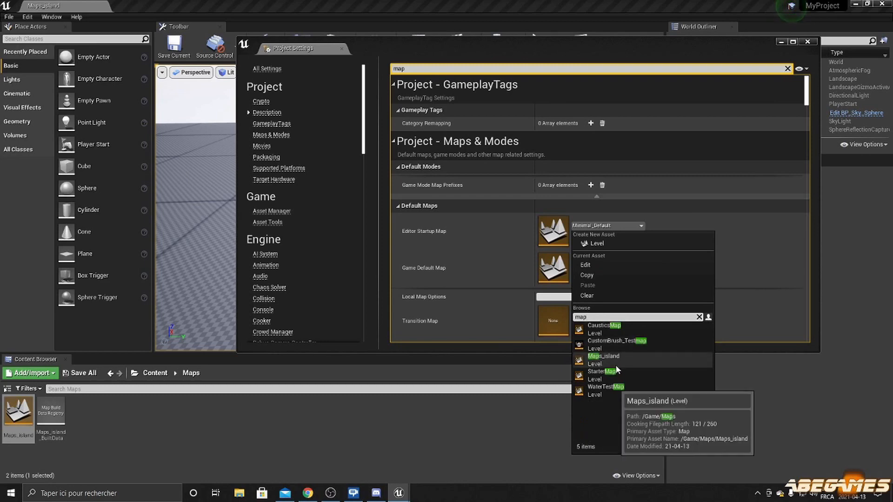
left_click(629, 363)
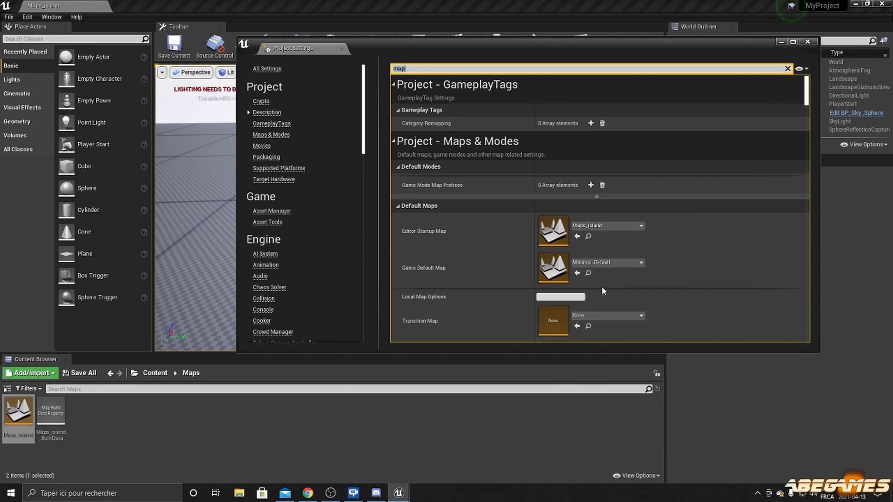
Set the Game Default Map to Maps_island and close the project settings.
left_click(598, 263)
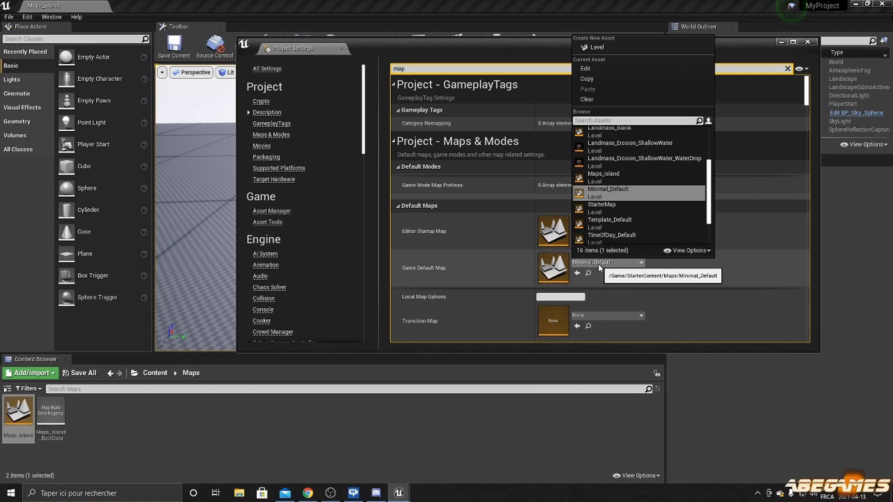
type("map")
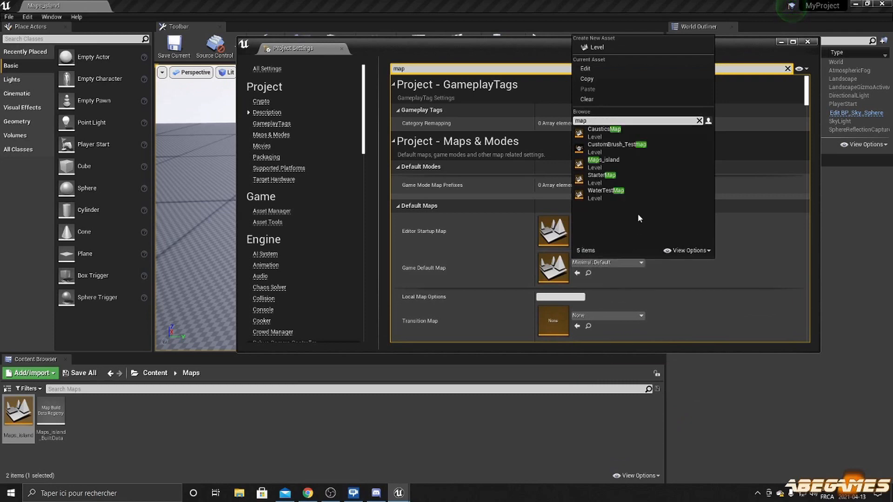
left_click(620, 165)
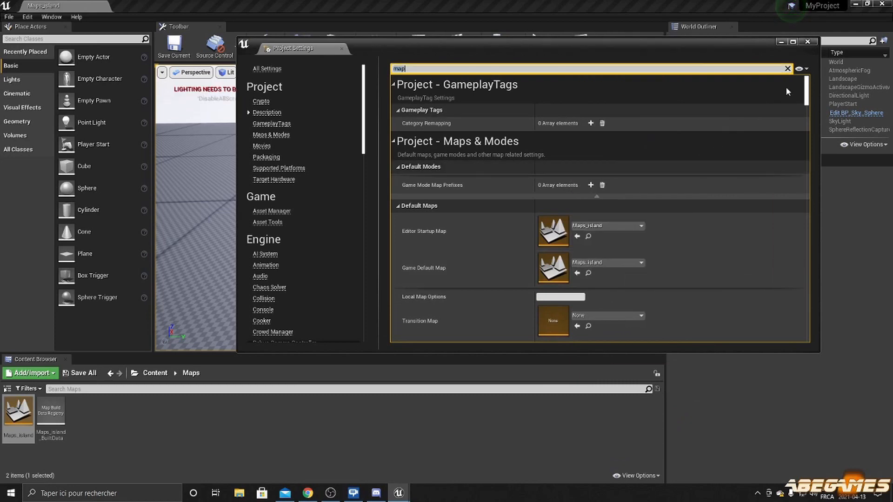
left_click(808, 44)
Set the Light Source's mobility to Movable and save the current level.
mouse_move(470, 203)
right_mouse_down()
mouse_move(461, 216)
mouse_move(433, 217)
mouse_move(388, 198)
mouse_move(458, 214)
mouse_move(425, 212)
mouse_move(425, 197)
mouse_move(481, 196)
mouse_move(464, 194)
right_mouse_up()
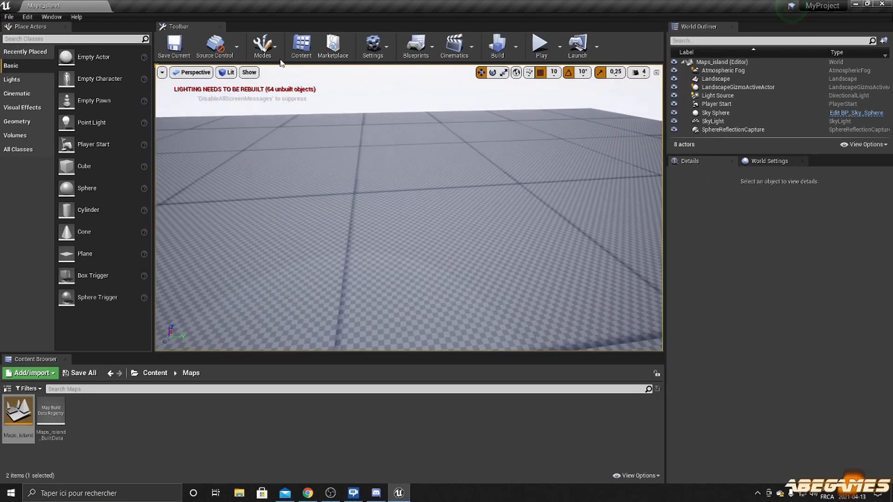
left_click(270, 46)
left_click(276, 73)
left_click(737, 96)
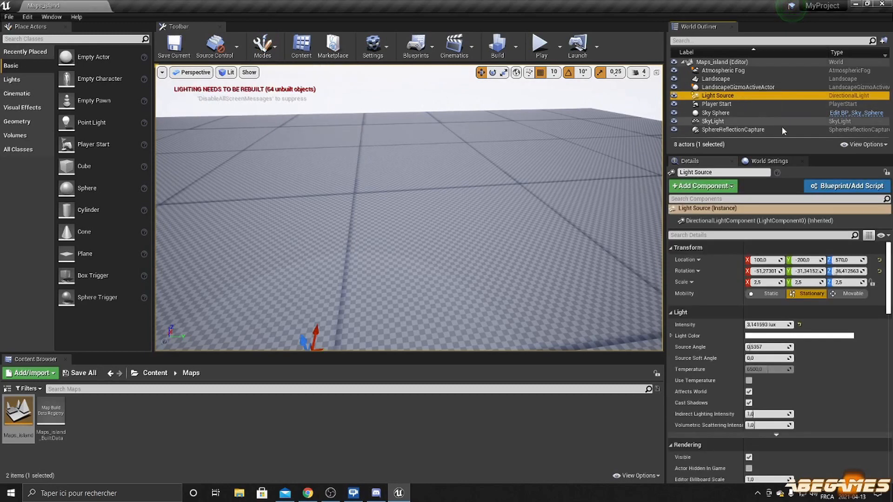
left_click(854, 293)
right_click_drag(374, 228, 433, 251)
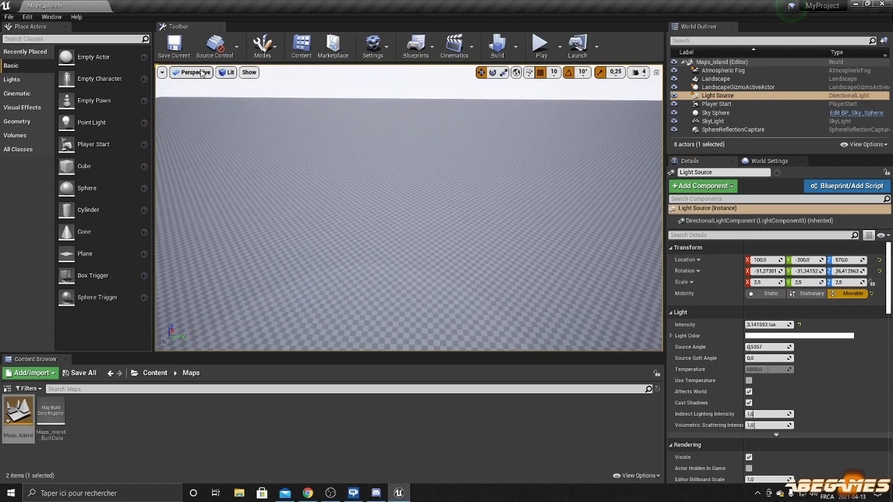
left_click(184, 57)
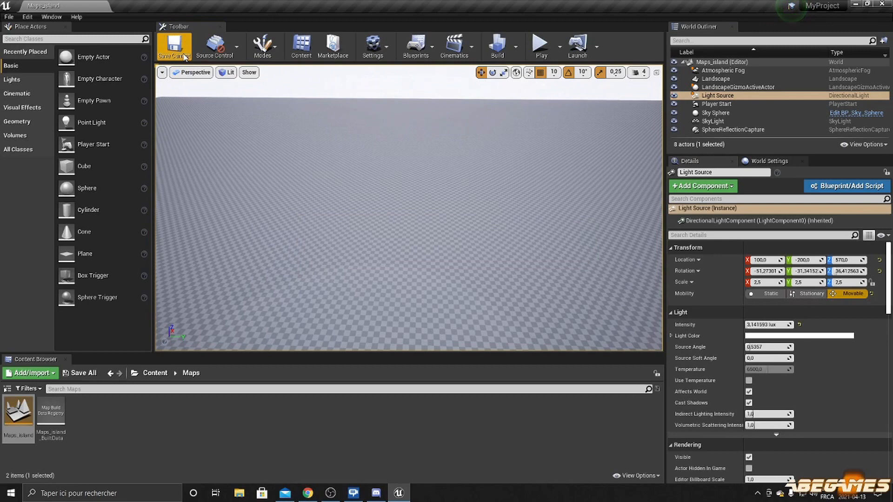
Place a Water Body Ocean actor on the landscape at about X 4960, Y -430, Z 100, and save the level.
left_click(116, 39)
type("water")
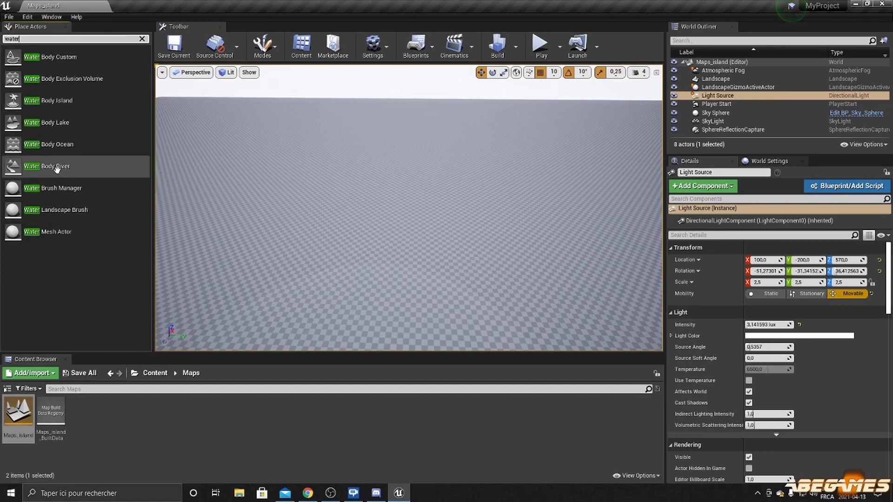
left_click_drag(52, 166, 374, 212)
right_click_drag(373, 212, 60, 226)
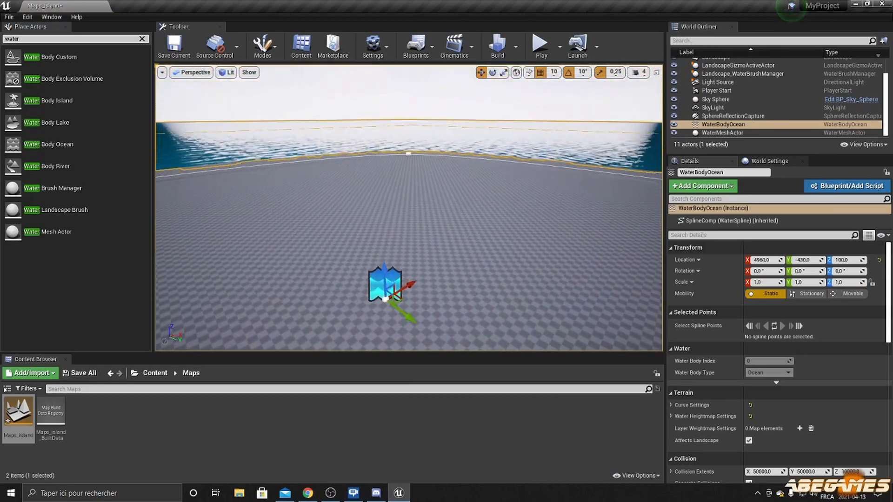
left_click(176, 45)
Switch to Landscape mode and activate the Blueprint brush tool for sculpting.
right_click_drag(260, 177, 318, 185)
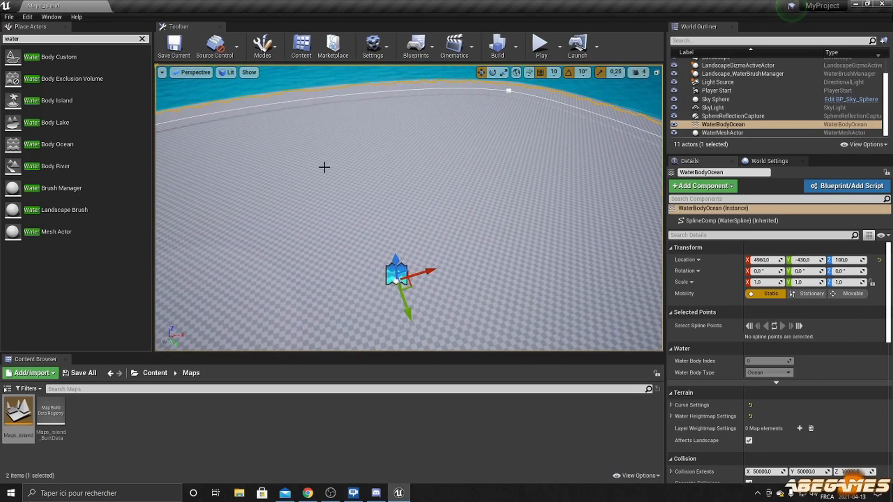
right_click_drag(321, 179, 334, 162)
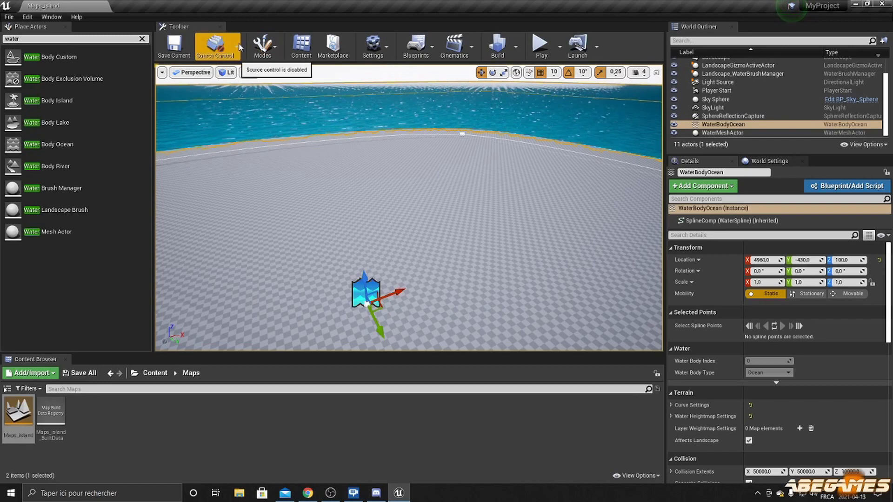
left_click(263, 44)
left_click(277, 85)
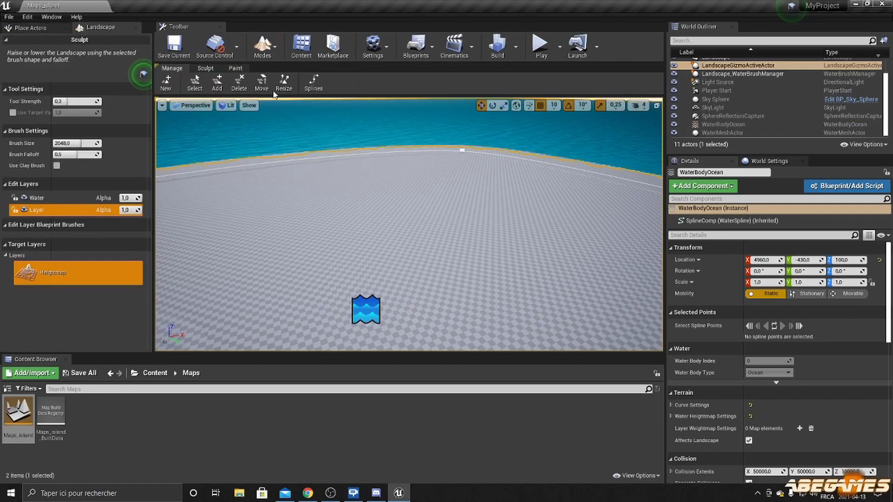
left_click(207, 68)
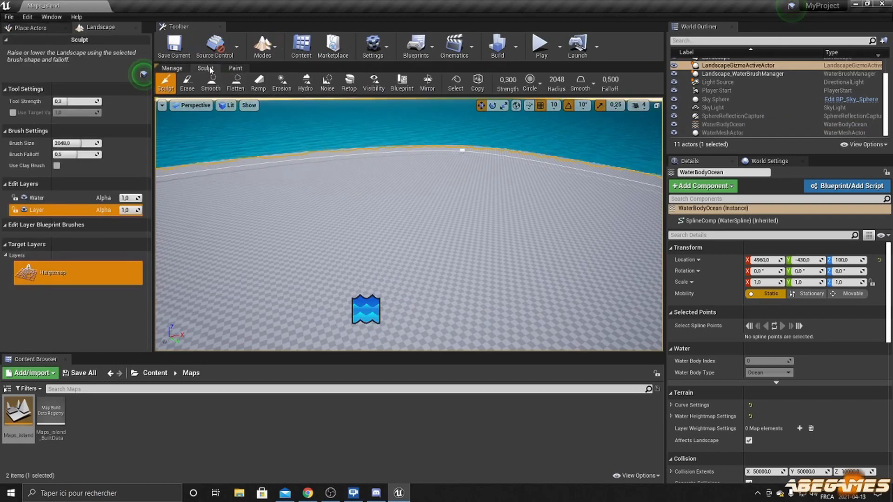
left_click(402, 89)
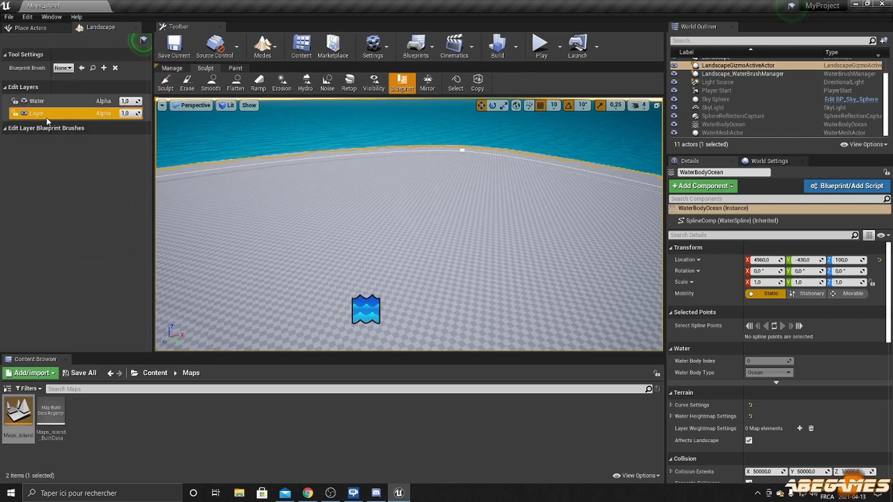
Rename the landscape's base edit layer, below the Water layer, as landscape.
left_click(40, 104)
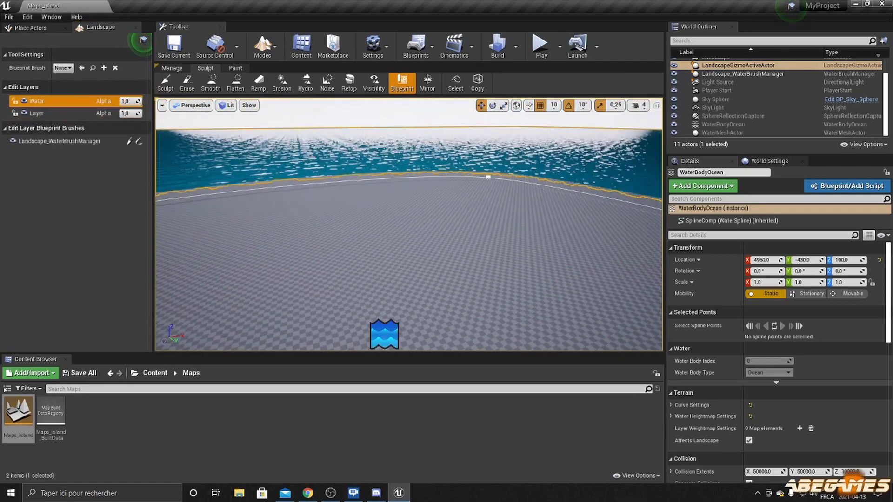
left_click(91, 114)
right_click_drag(232, 200, 232, 234)
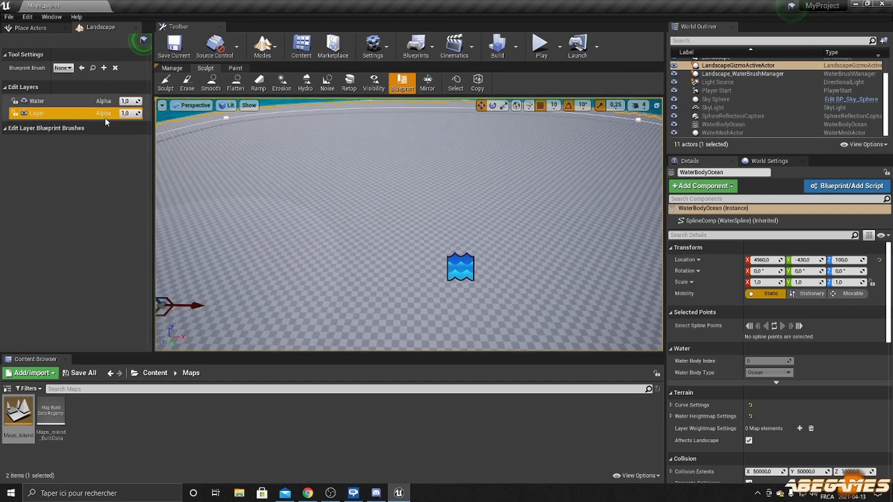
right_click(62, 116)
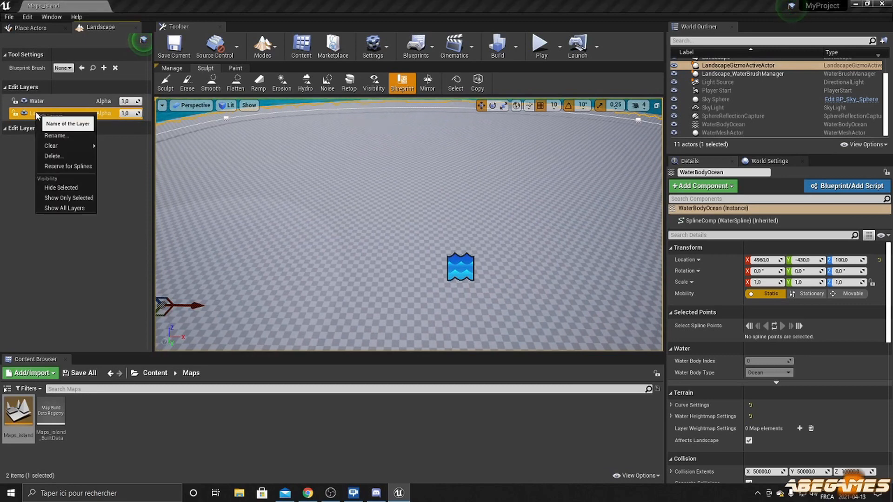
left_click(68, 135)
type("landscape")
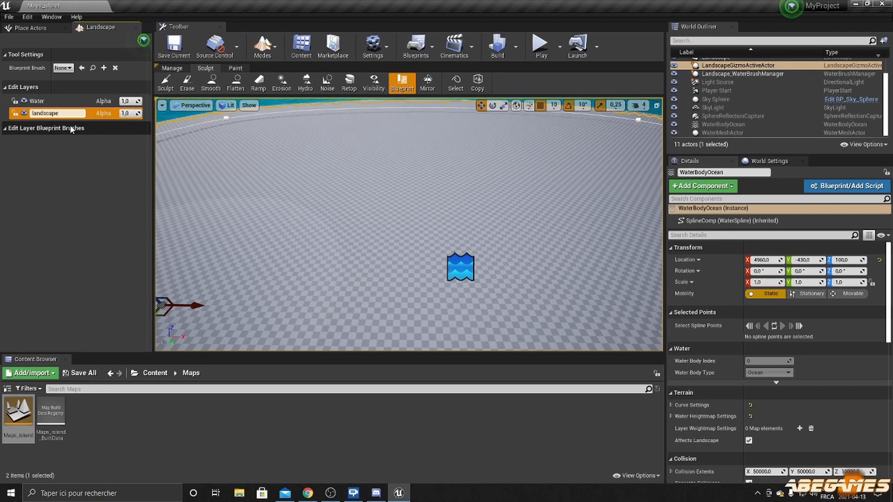
key("Return")
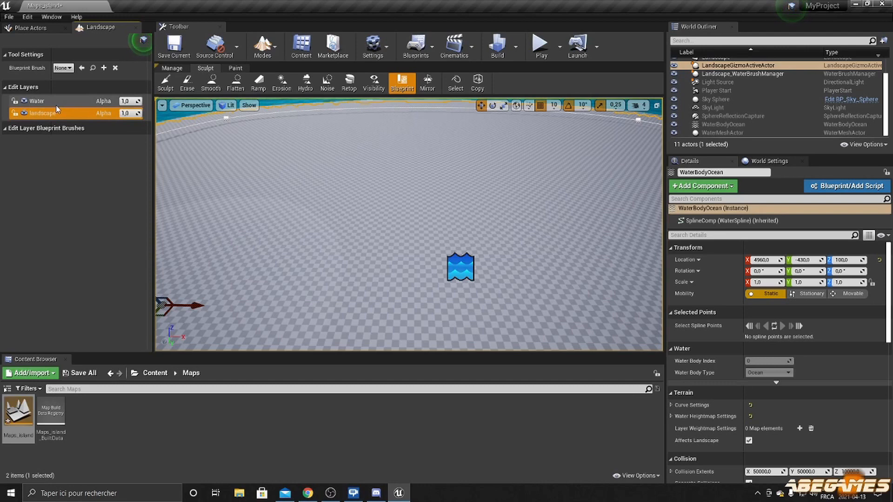
Create a new landscape edit layer and name it Moutain.
right_click(50, 117)
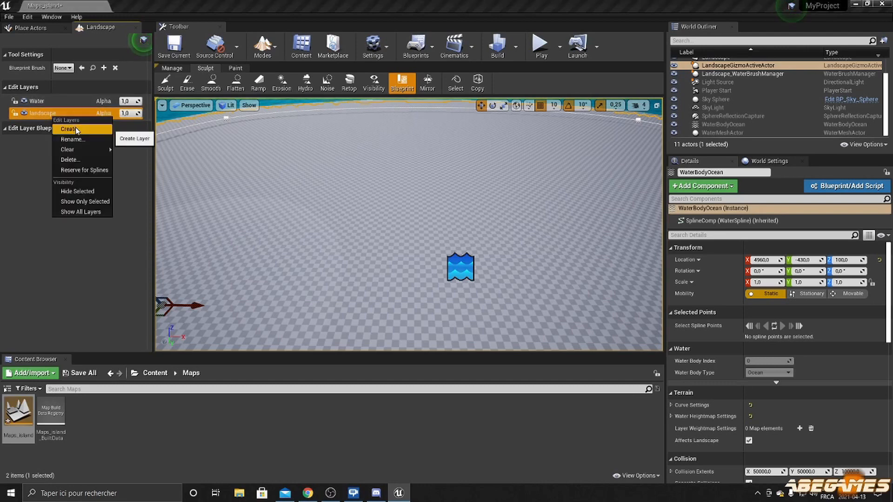
left_click(75, 127)
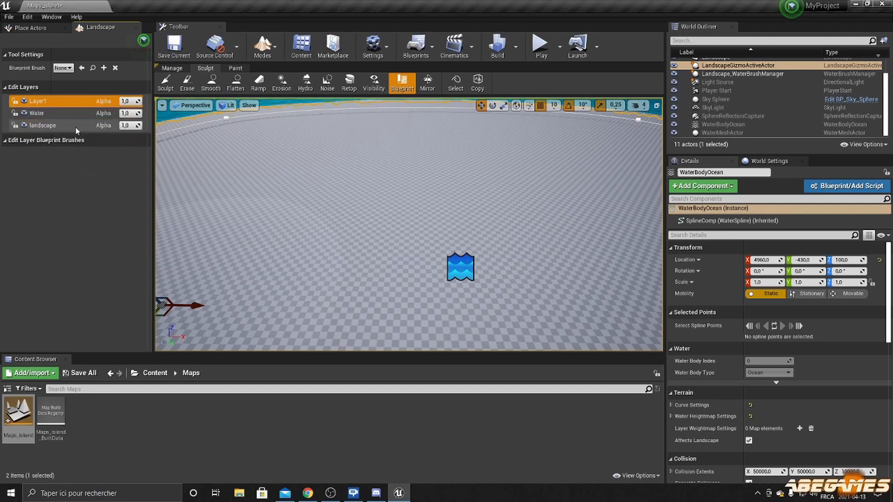
double_click(50, 97)
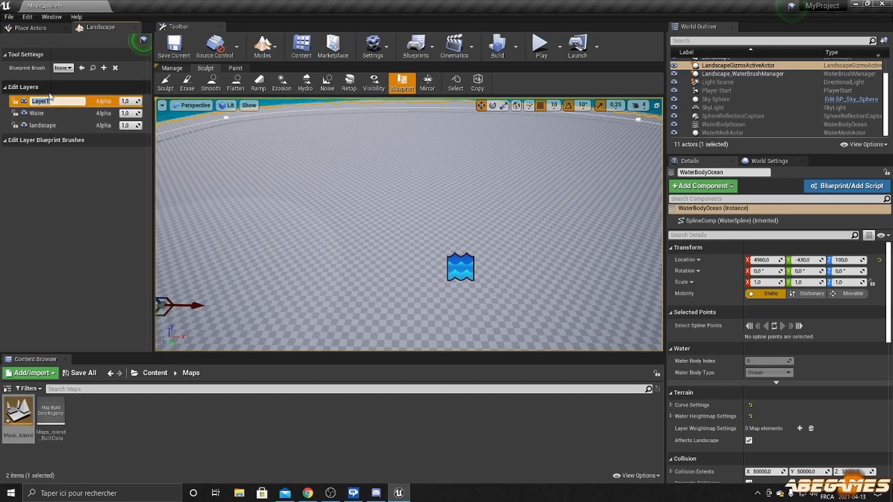
type("Moutain")
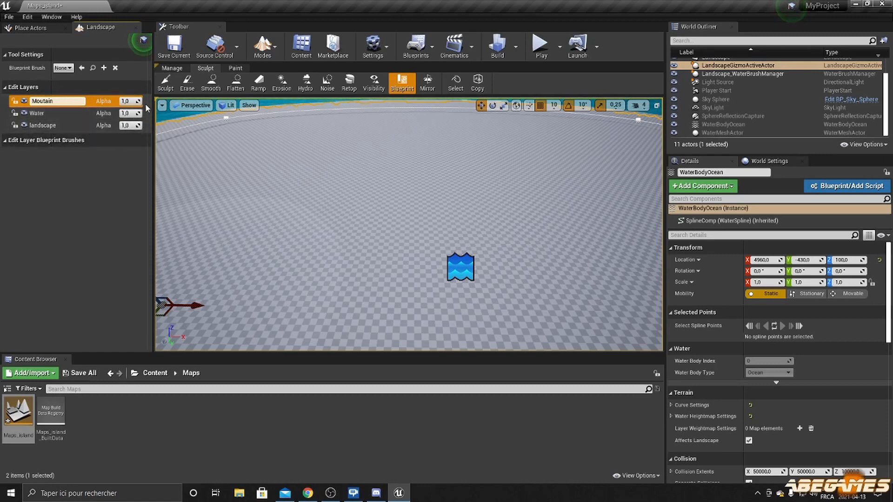
key("Return")
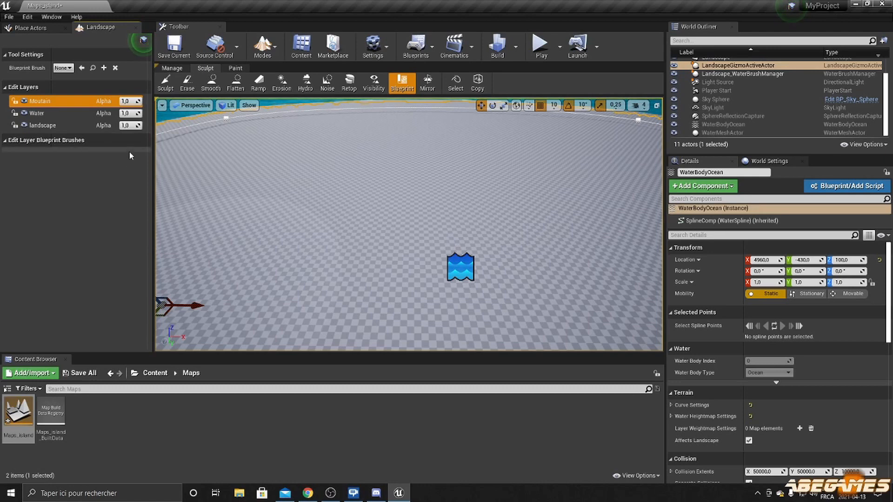
Place a CustomBrush_Landmass blueprint brush on the Moutain edit layer near the island's centre, at about X 2876, Y -7996, Z 100.
scroll(119, 126, "down", 1)
scroll(118, 122, "up", 1)
left_click(63, 67)
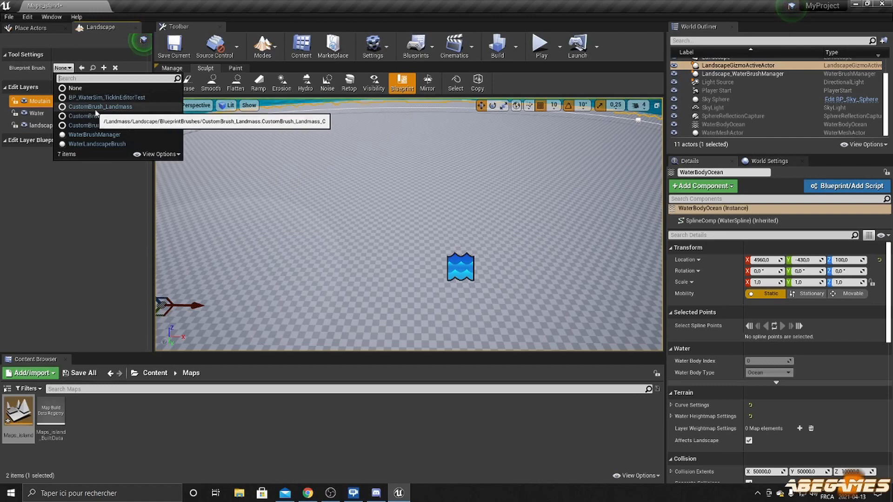
left_click(112, 107)
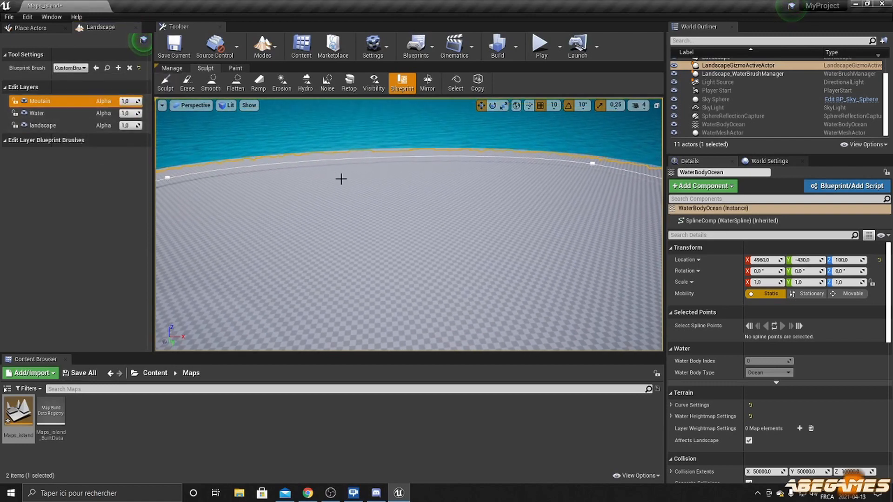
left_click(346, 192)
mouse_move(347, 192)
right_mouse_down()
mouse_move(346, 156)
mouse_move(401, 183)
mouse_move(347, 194)
right_mouse_up()
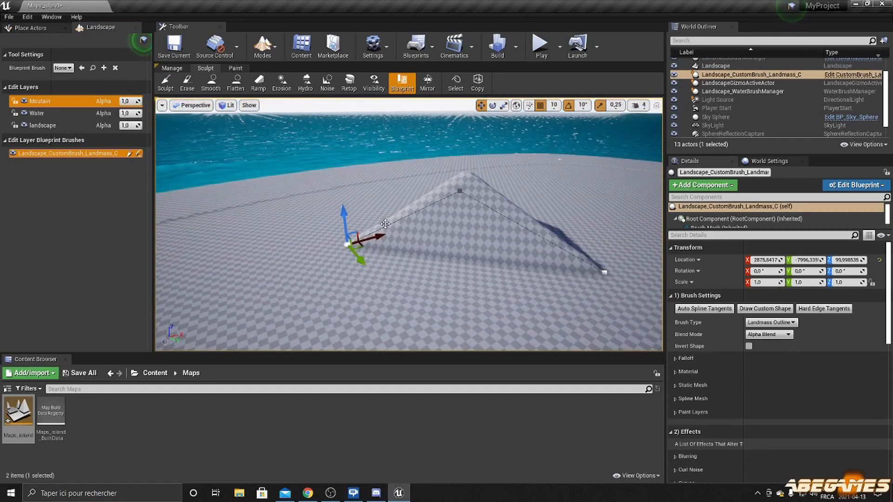
Select the landmass brush's corner spline points one after another and adjust their positions to shape the triangular mountain.
right_click_drag(400, 239, 413, 240)
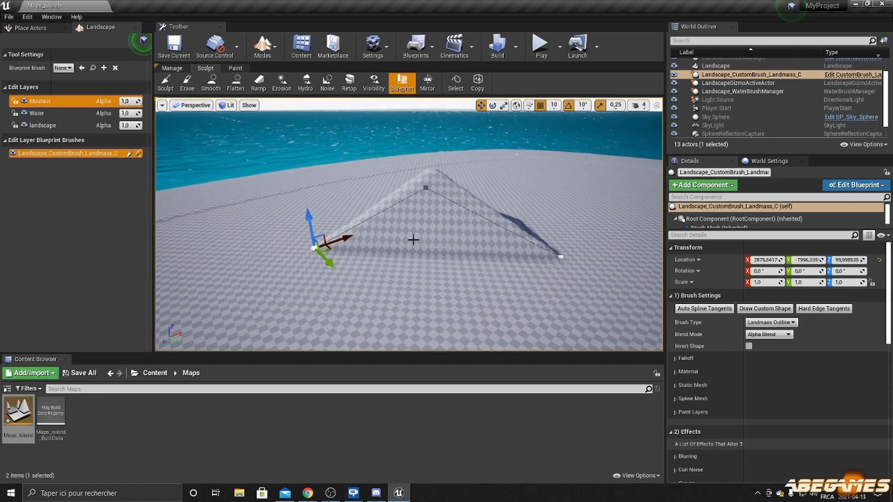
left_click(563, 257)
mouse_move(540, 262)
right_mouse_down()
mouse_move(553, 264)
mouse_move(537, 263)
right_mouse_up()
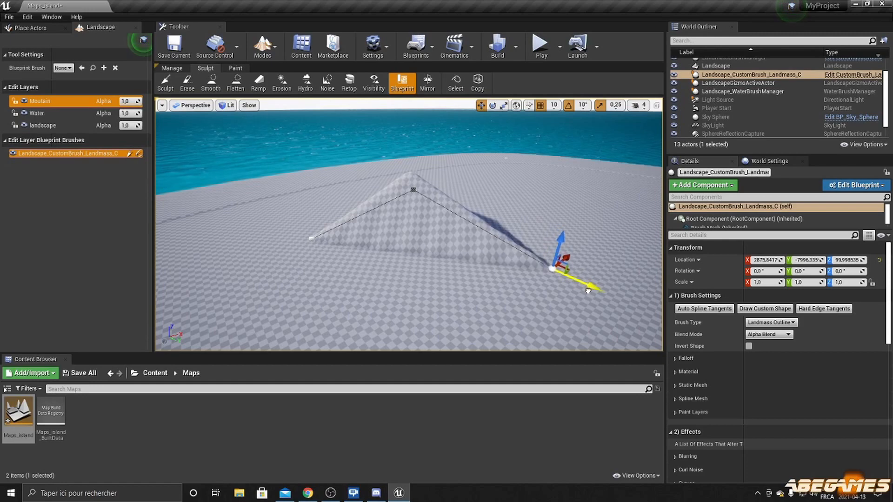
right_click_drag(537, 263, 485, 273)
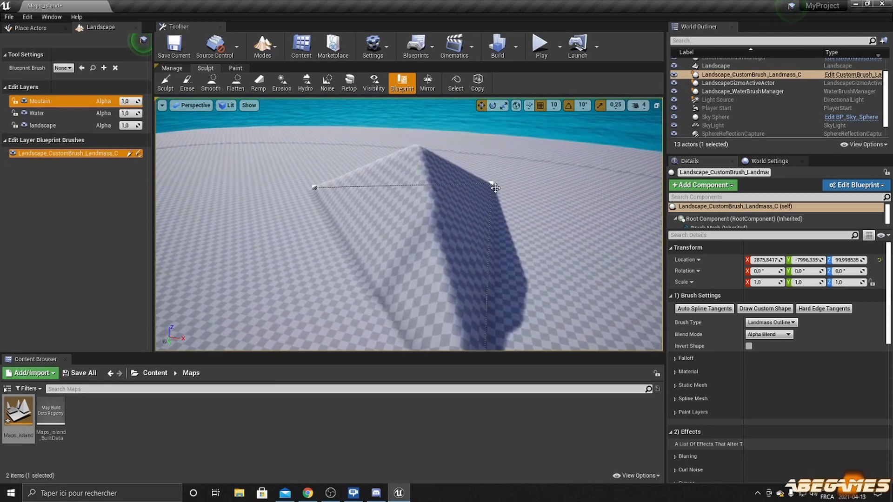
left_click_drag(543, 186, 546, 167)
right_click_drag(545, 167, 460, 182)
left_click_drag(459, 183, 481, 209)
right_click_drag(481, 209, 525, 204)
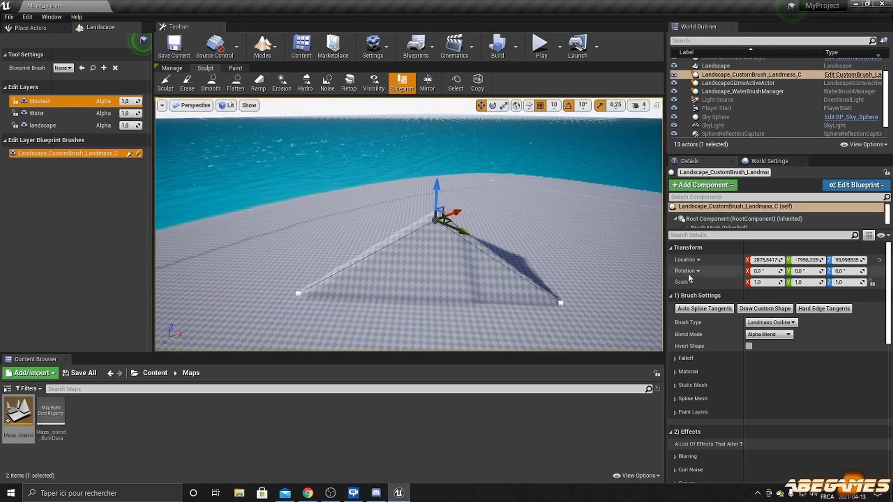
Set Curl 1 Strength to about -0.352 in the landmass brush's Curl Noise effect.
scroll(730, 342, "down", 4)
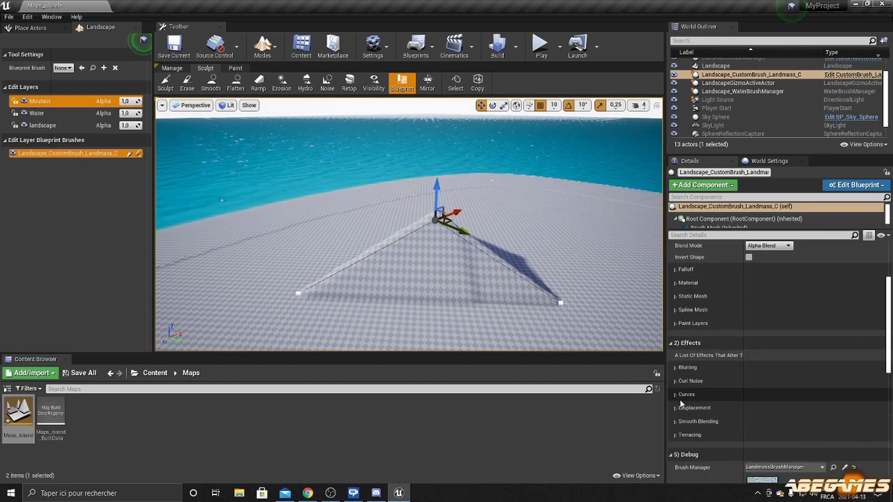
left_click(675, 381)
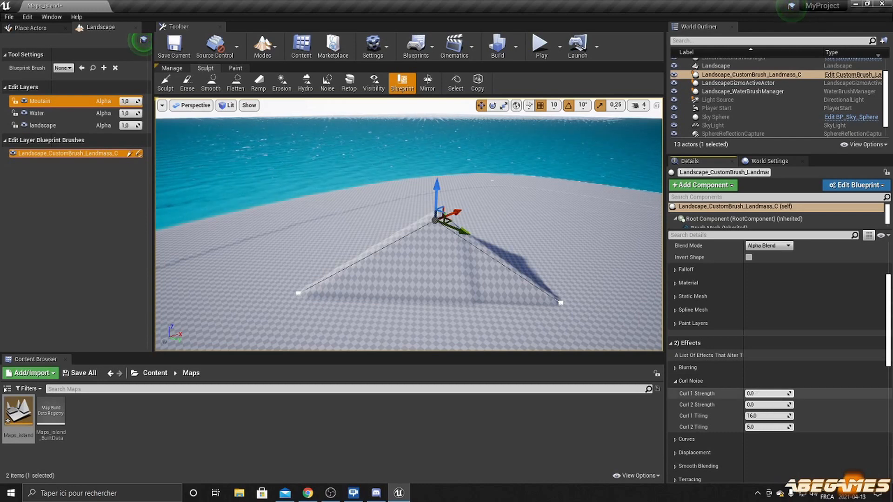
left_click_drag(767, 393, 744, 394)
mouse_move(521, 288)
right_mouse_down()
mouse_move(433, 311)
mouse_move(516, 318)
mouse_move(455, 310)
mouse_move(557, 300)
right_mouse_up()
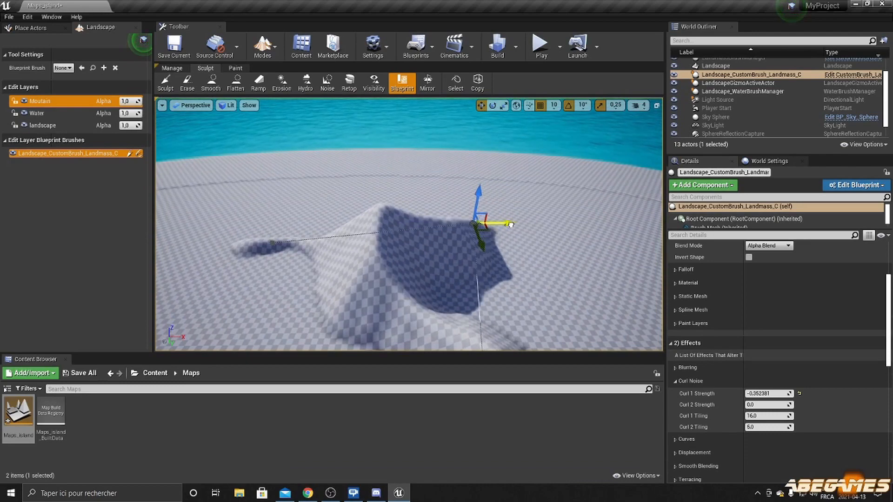
Move the selected corner spline point outward to widen the mountain.
right_click_drag(594, 235, 660, 254)
mouse_move(458, 229)
right_mouse_down()
mouse_move(434, 232)
mouse_move(458, 229)
right_mouse_up()
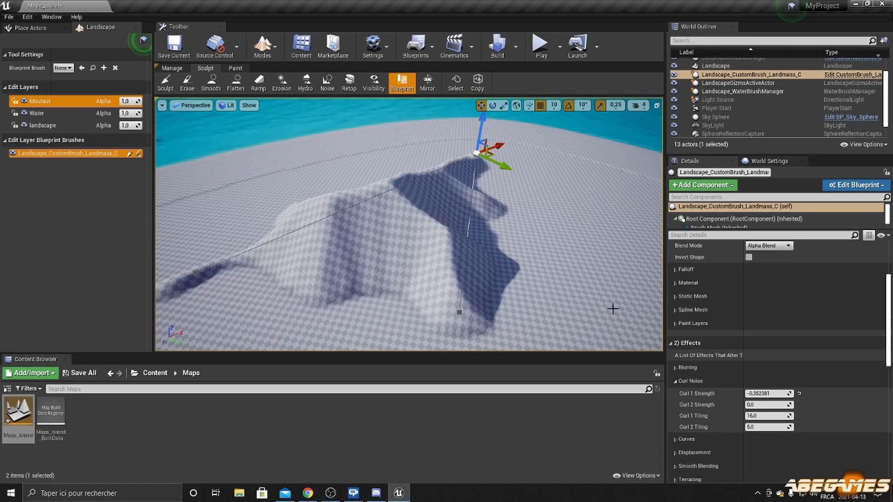
right_click_drag(477, 271, 638, 305)
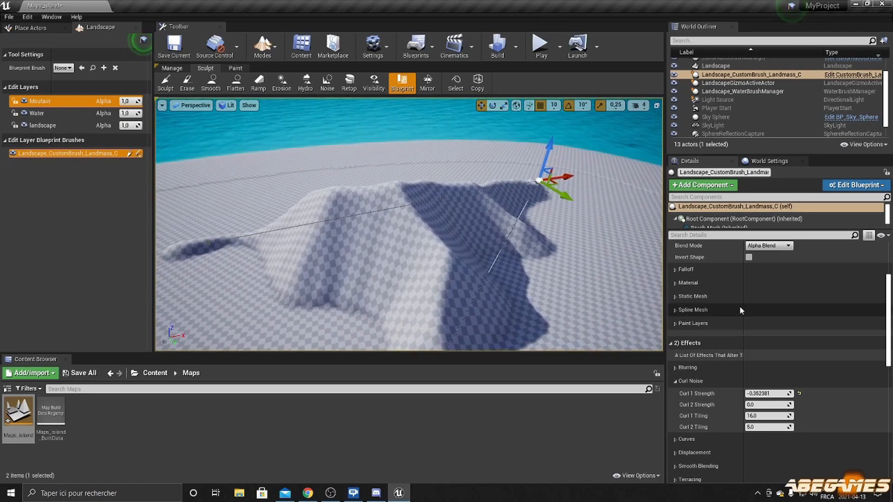
Enable Cap Shape in the landmass brush's Falloff settings and raise the mountain's opposite corner spline point.
left_click(677, 269)
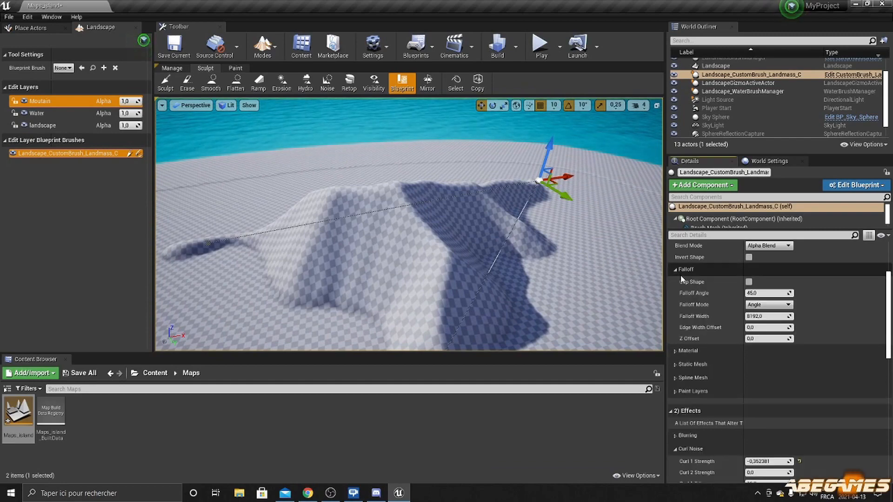
left_click(749, 281)
key("w")
right_click_drag(409, 224, 429, 186)
key("s")
mouse_move(277, 175)
right_mouse_down()
mouse_move(260, 175)
mouse_move(276, 175)
mouse_move(270, 188)
right_mouse_up()
left_click_drag(262, 174, 261, 155)
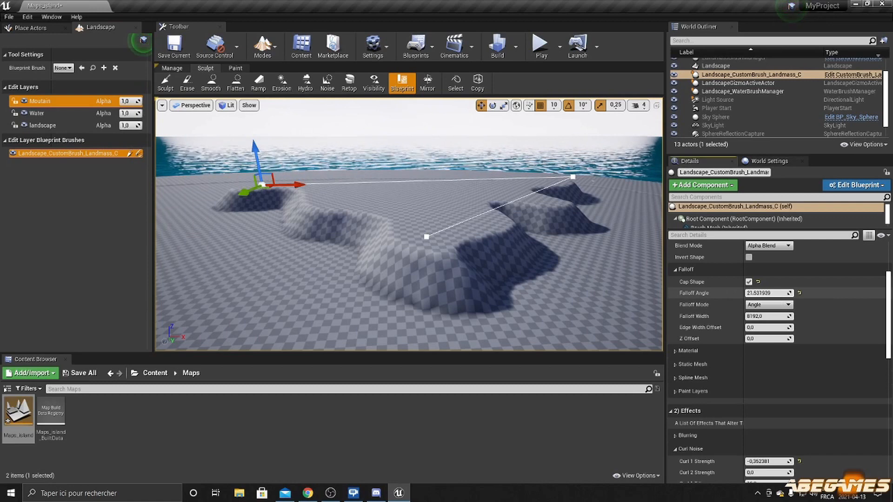
Try different Falloff Angle values on the capped mountain, ending at about 23.82.
left_click_drag(768, 293, 759, 293)
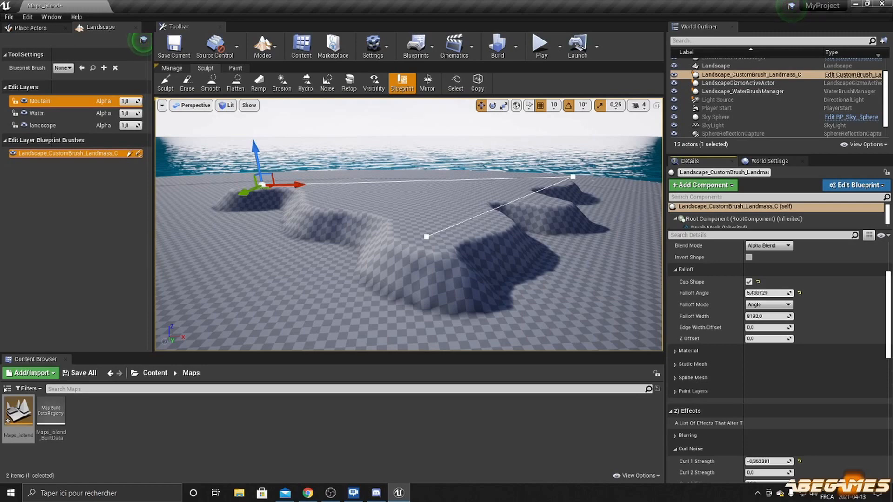
left_click_drag(767, 293, 764, 293)
right_click_drag(404, 208, 405, 206)
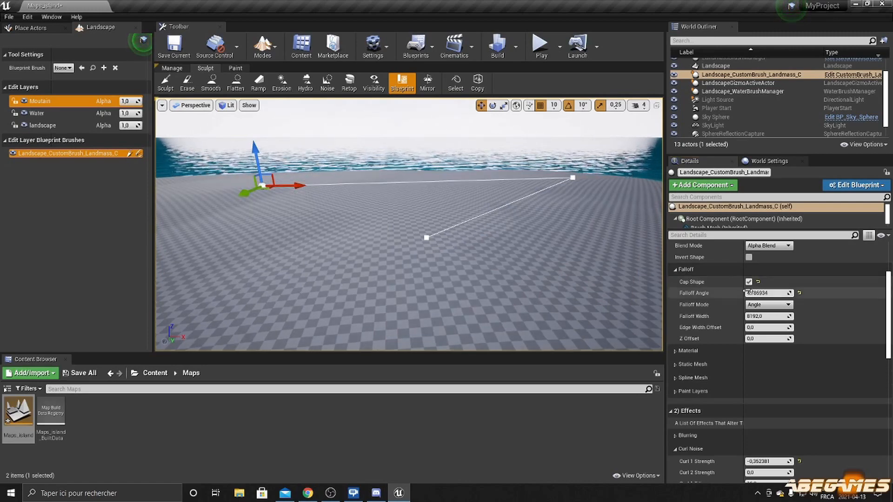
left_click_drag(767, 293, 662, 291)
right_click_drag(606, 288, 542, 235)
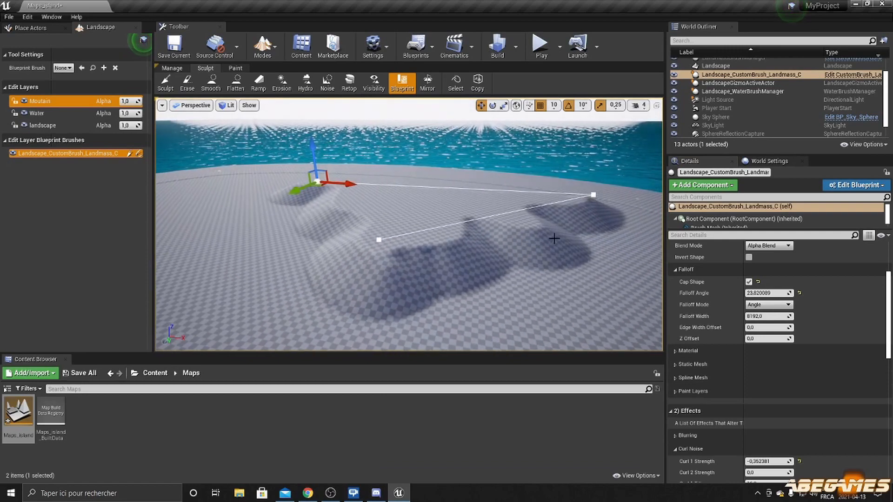
Turn off Cap Shape for the landmass brush.
left_click(749, 282)
left_click(750, 282)
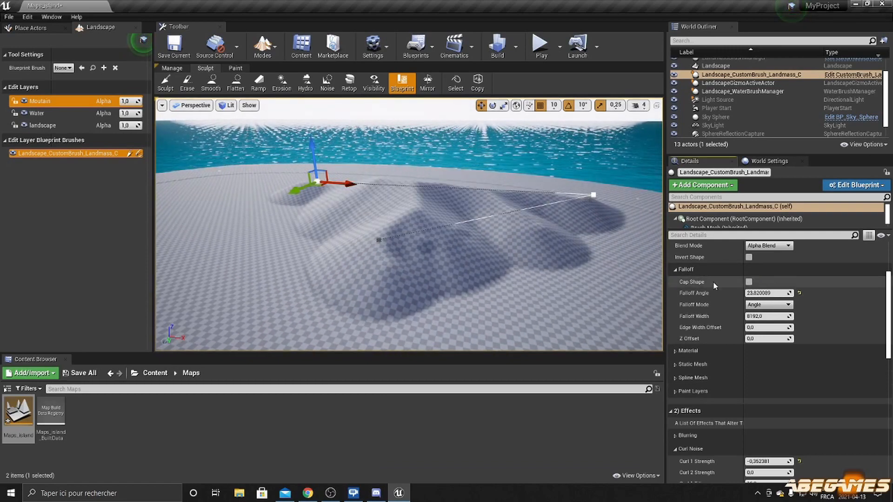
mouse_move(472, 259)
right_mouse_down()
mouse_move(460, 228)
mouse_move(465, 262)
right_mouse_up()
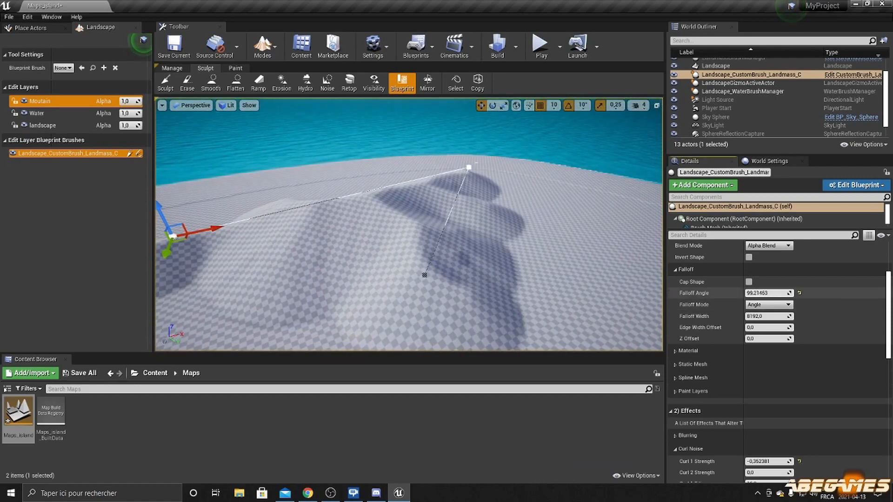
Try an extreme Falloff Angle of about 236.56, and reset the angle to 45.
left_click_drag(768, 293, 773, 293)
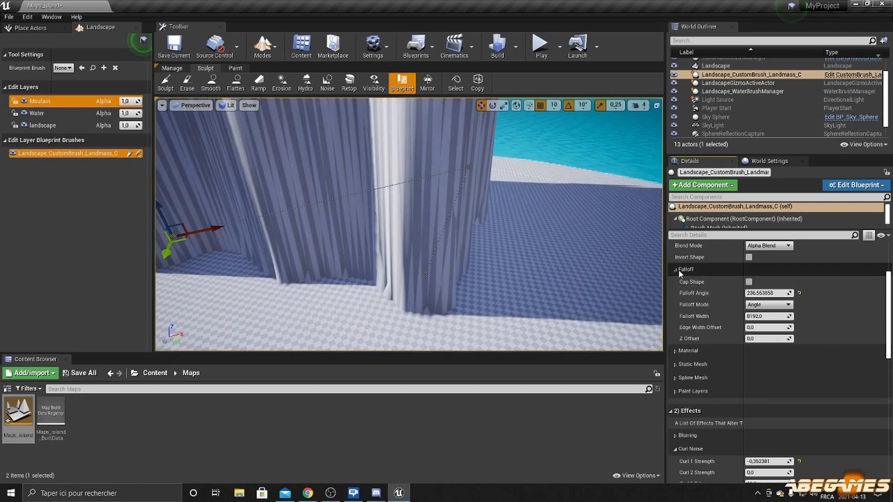
left_click(752, 292)
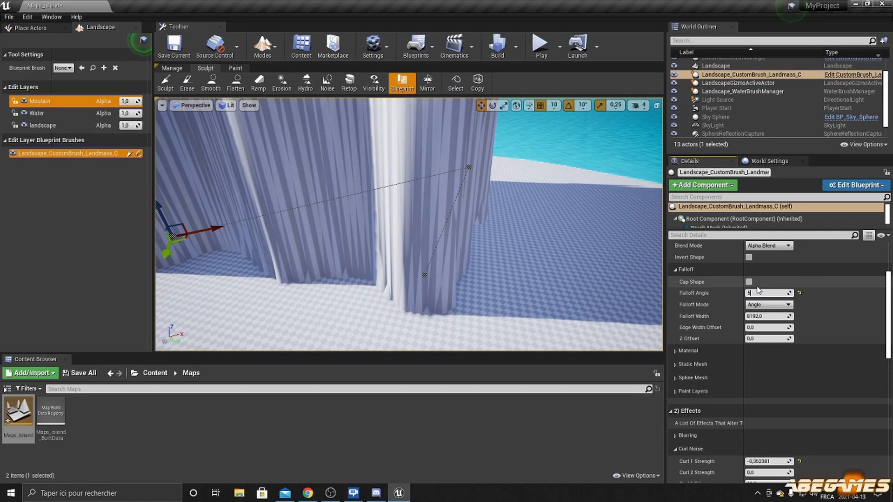
type("45")
key("Return")
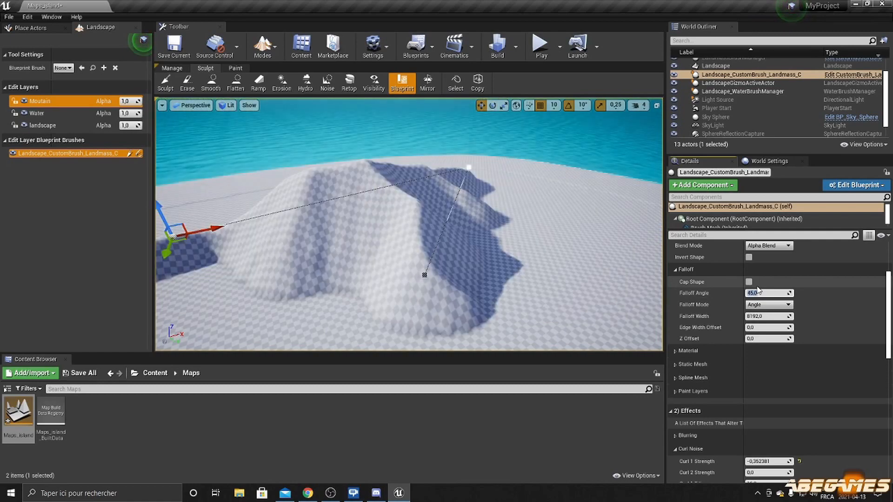
right_click_drag(188, 279, 346, 257)
Set the landmass brush's Falloff Angle to 50.
left_click(750, 293)
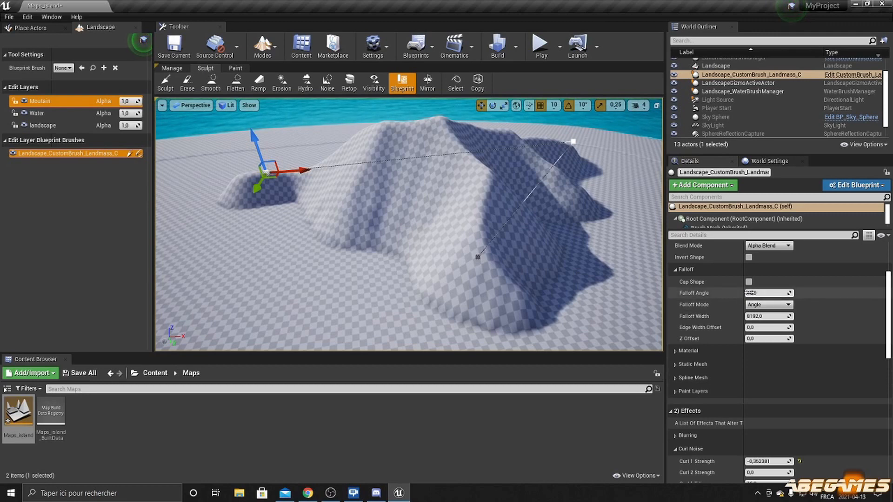
type("5")
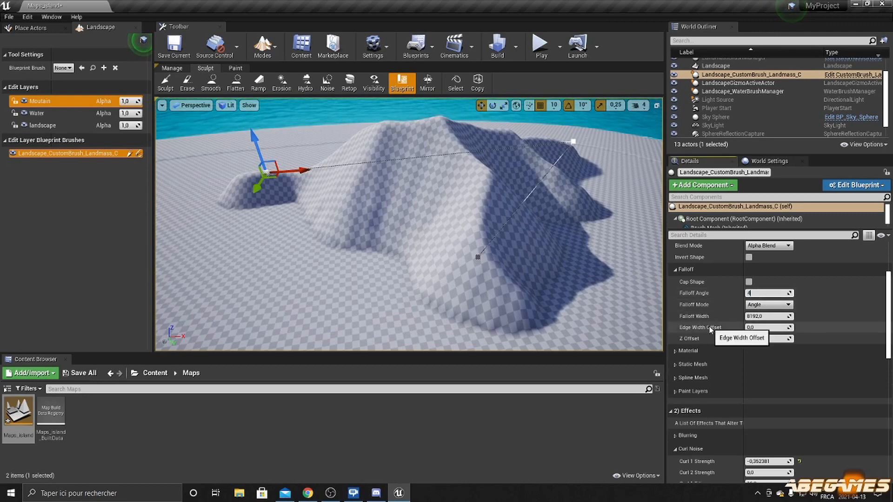
type("0")
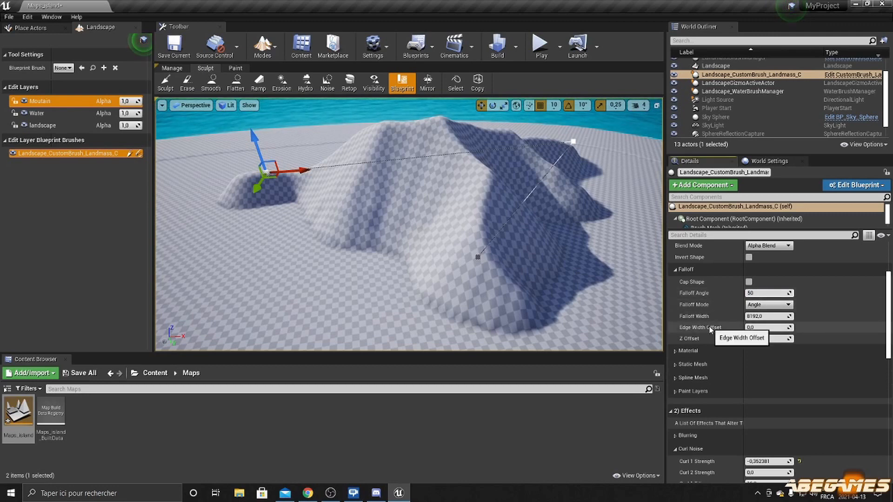
key("Return")
Try moving the whole mountain brush beyond the island's shoreline into the ocean.
right_click_drag(549, 261, 517, 285)
key("w")
key("s")
right_click_drag(568, 247, 615, 230)
key("w")
key("w")
key("a")
key("s")
right_click_drag(493, 263, 473, 264)
mouse_move(394, 271)
left_mouse_down()
mouse_move(368, 229)
mouse_move(371, 236)
left_mouse_up()
key("a")
mouse_move(371, 235)
right_mouse_down()
mouse_move(461, 223)
mouse_move(444, 235)
right_mouse_up()
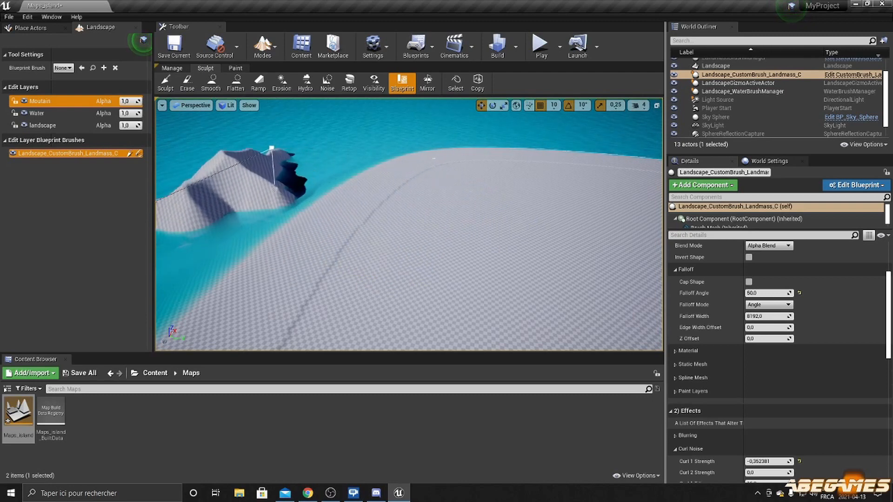
Move the mountain brush back onto the island.
left_click_drag(252, 167, 230, 163)
mouse_move(160, 200)
left_mouse_down()
mouse_move(218, 195)
mouse_move(270, 235)
mouse_move(424, 265)
mouse_move(386, 254)
left_mouse_up()
mouse_move(393, 245)
right_mouse_down()
mouse_move(430, 221)
mouse_move(395, 244)
mouse_move(344, 242)
mouse_move(328, 229)
mouse_move(418, 207)
right_mouse_up()
Move the mountain's back corner spline points along the island's far side to lengthen the ridge.
left_click_drag(434, 159, 341, 156)
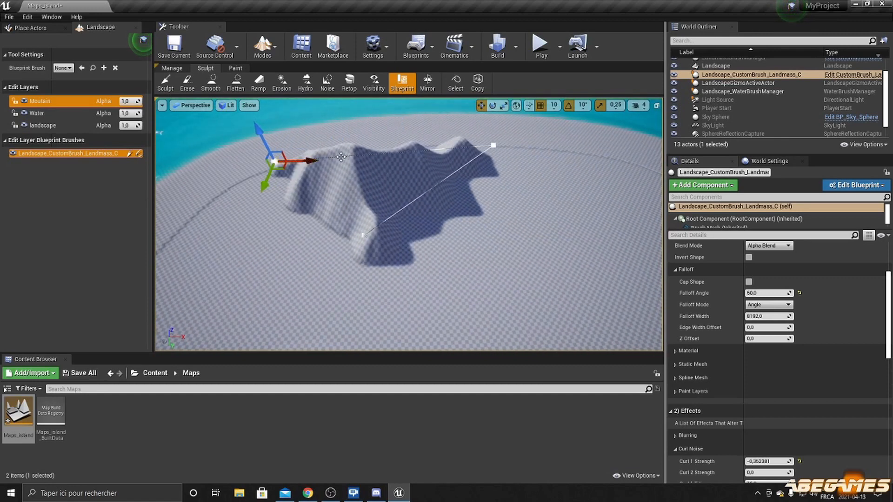
left_click(495, 147)
mouse_move(517, 145)
left_mouse_down()
mouse_move(558, 151)
mouse_move(551, 161)
left_mouse_up()
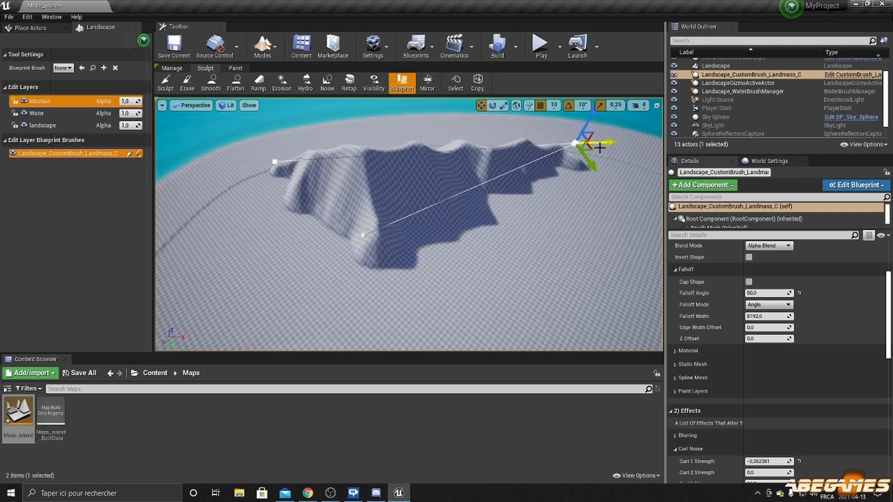
Add a spline point on the mountain's front edge beside the outer corner, and adjust that corner point's position.
right_click(542, 155)
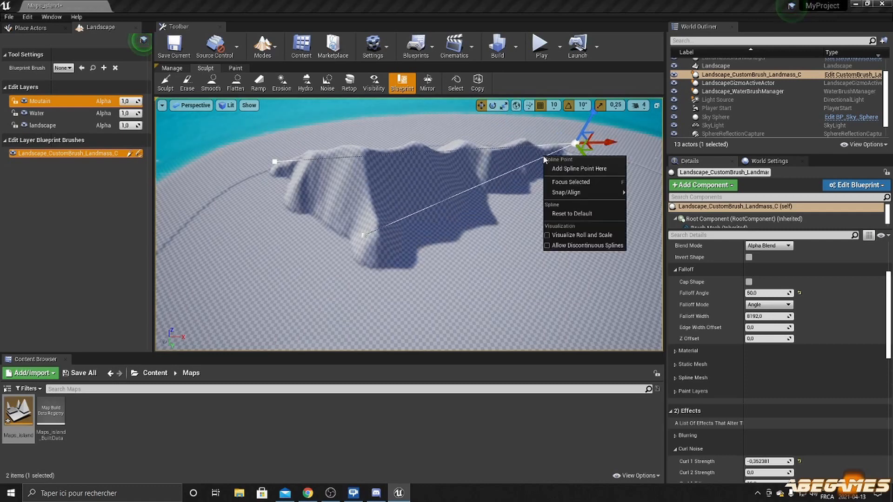
left_click(587, 169)
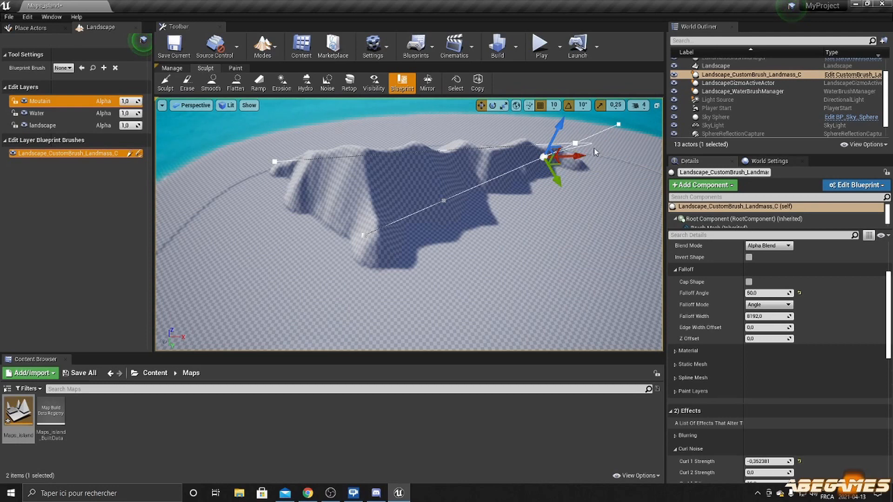
left_click(576, 144)
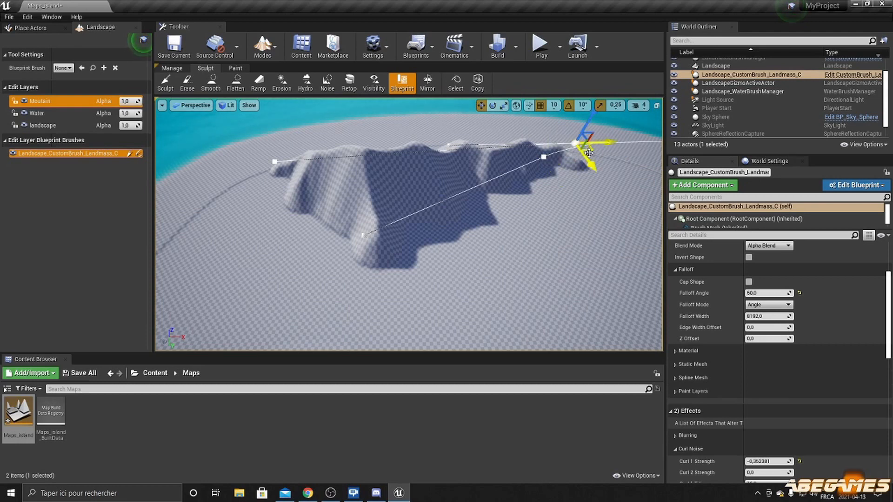
left_click_drag(588, 155, 589, 157)
right_click_drag(590, 157, 590, 151)
right_click_drag(529, 160, 529, 159)
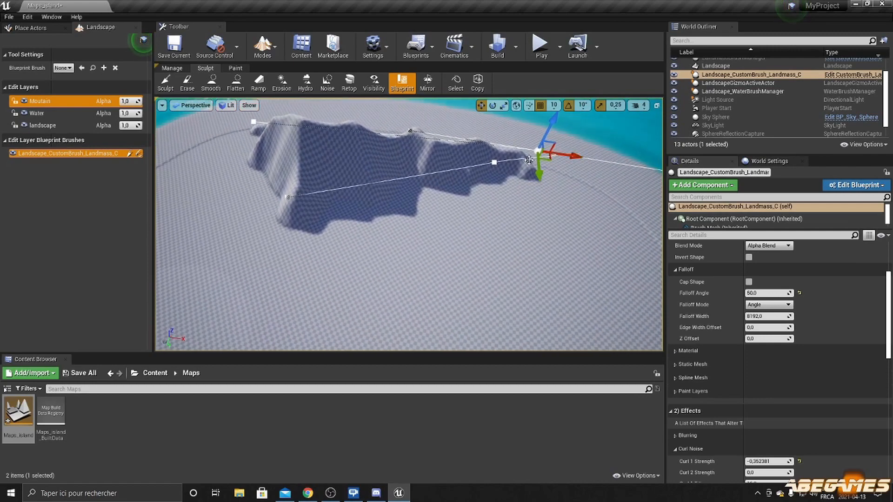
Add another spline point close to the outer corner and pull it along the shore to form a curved ridge.
right_click(529, 159)
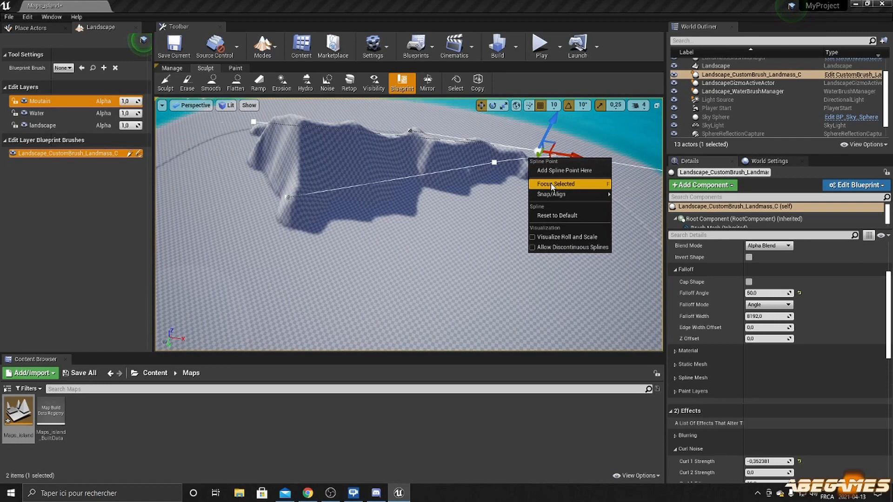
mouse_move(561, 194)
left_click(565, 170)
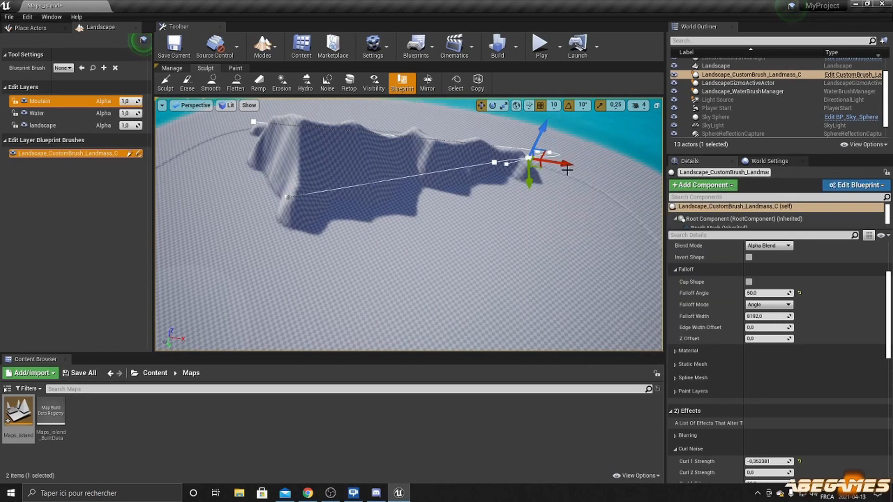
left_click_drag(528, 172, 572, 266)
mouse_move(571, 266)
right_mouse_down()
mouse_move(625, 270)
mouse_move(497, 266)
mouse_move(423, 282)
right_mouse_up()
Duplicate the mountain landmass brush and move the copy to the opposite side of the island.
right_click(52, 153)
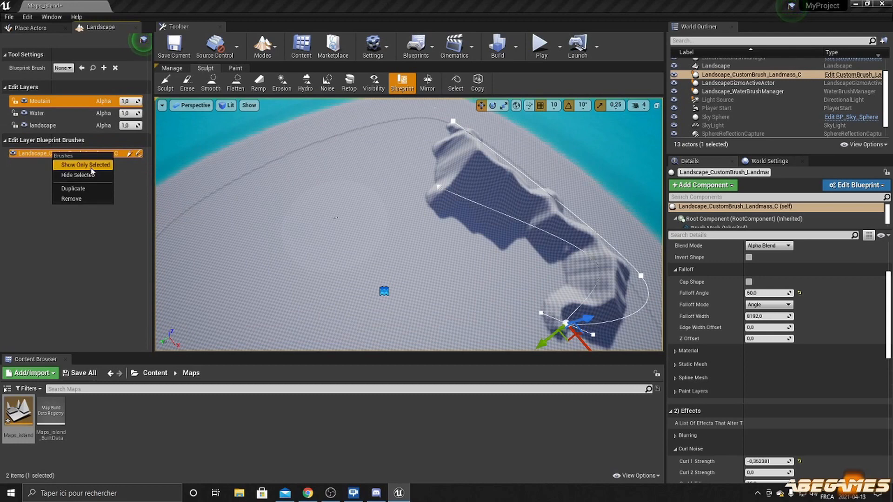
left_click(84, 189)
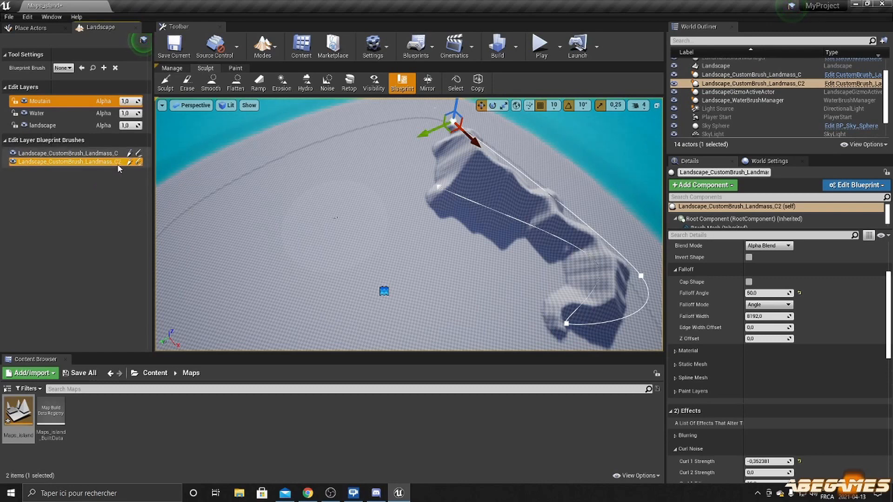
right_click_drag(321, 221, 337, 207)
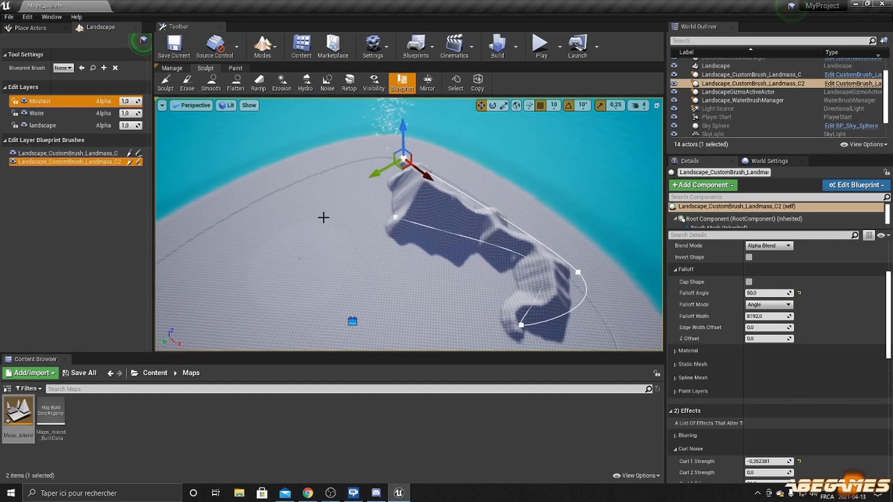
left_click_drag(364, 179, 202, 198)
mouse_move(202, 199)
right_mouse_down()
mouse_move(172, 228)
mouse_move(156, 216)
right_mouse_up()
right_click_drag(338, 195, 335, 191)
left_click_drag(405, 164, 381, 163)
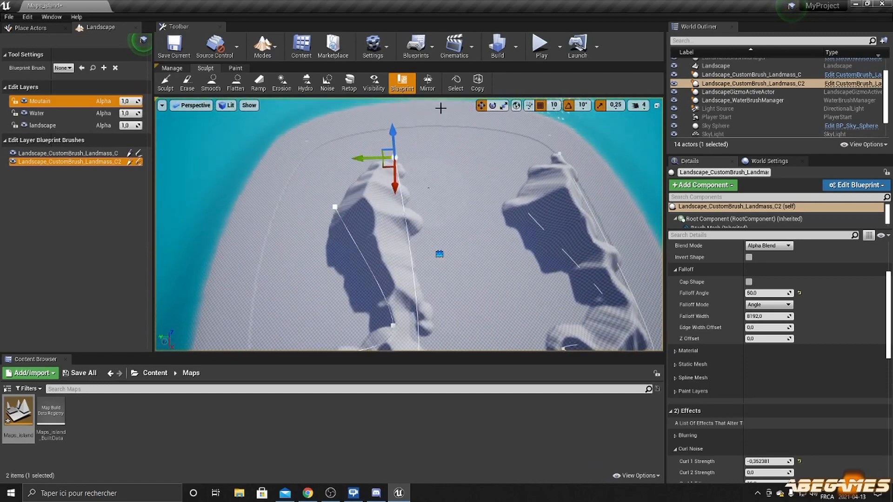
Rotate the duplicated mountain so it runs across the island, and shift it toward the opposite shore, clear of the first ridge.
left_click(492, 106)
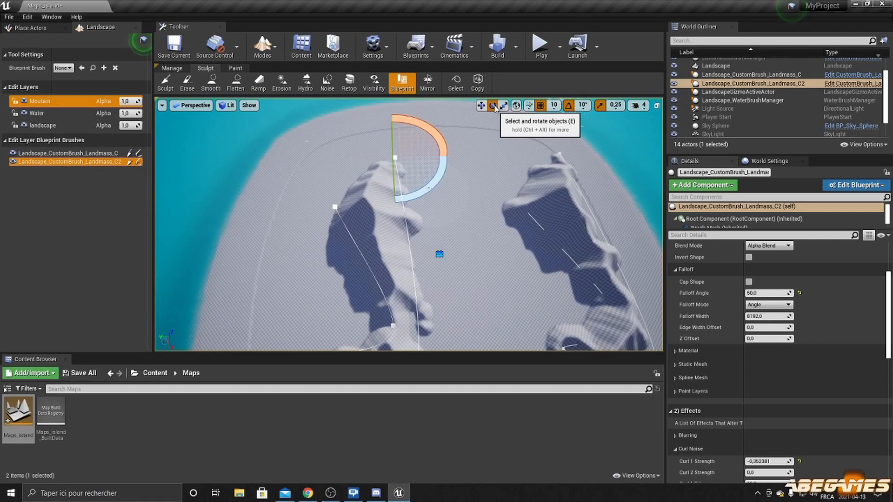
left_click_drag(432, 188, 451, 157)
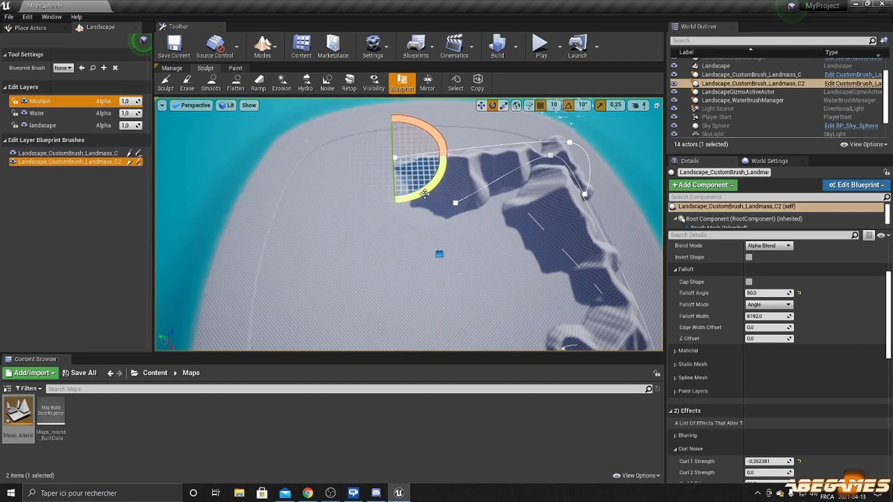
left_click(479, 104)
right_click_drag(554, 152, 525, 150)
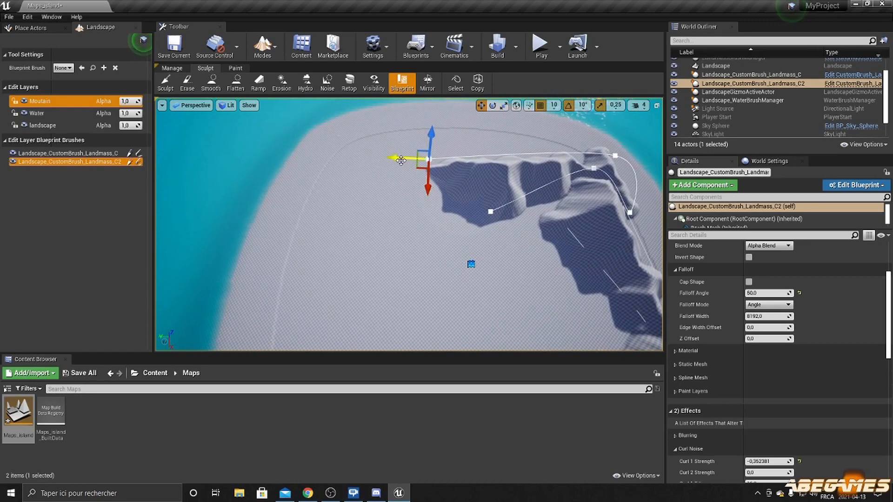
left_click_drag(401, 160, 395, 160)
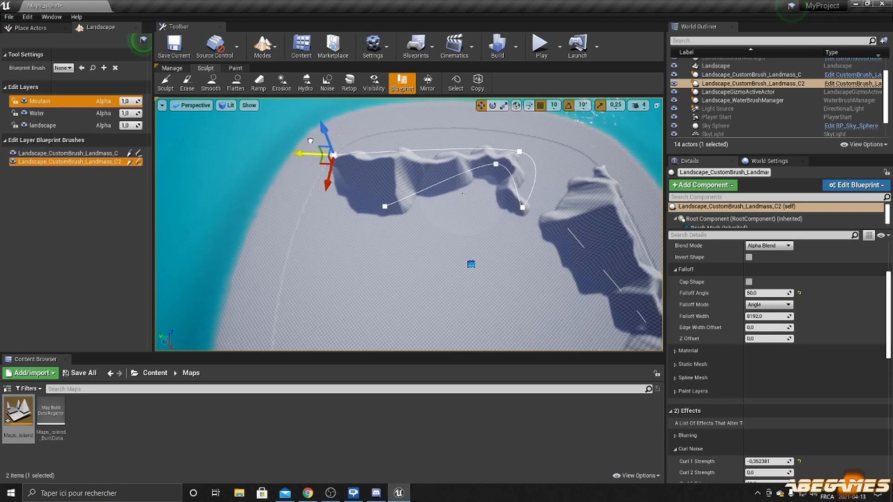
mouse_move(356, 148)
right_mouse_down()
mouse_move(396, 159)
mouse_move(419, 149)
right_mouse_up()
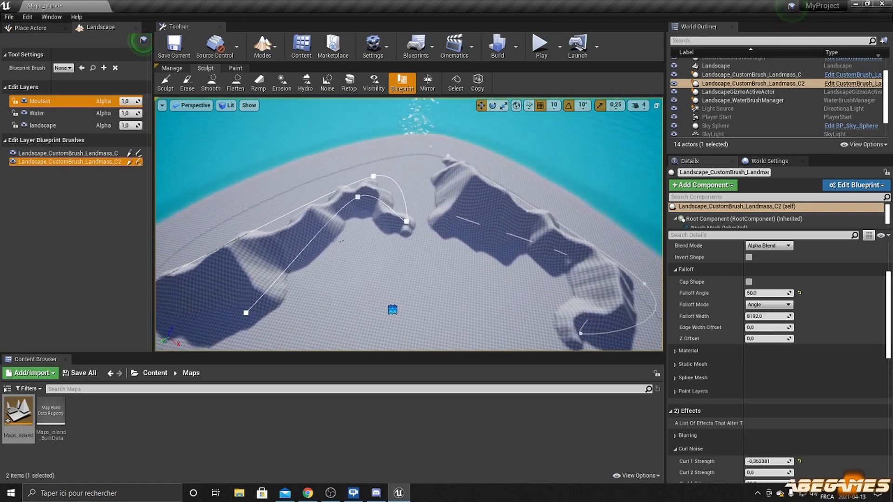
Place a new CustomBrush_Landmass brush on the empty ground near the shore, away from the two ridges.
mouse_move(398, 198)
right_mouse_down()
mouse_move(396, 188)
mouse_move(421, 198)
mouse_move(414, 179)
mouse_move(446, 177)
right_mouse_up()
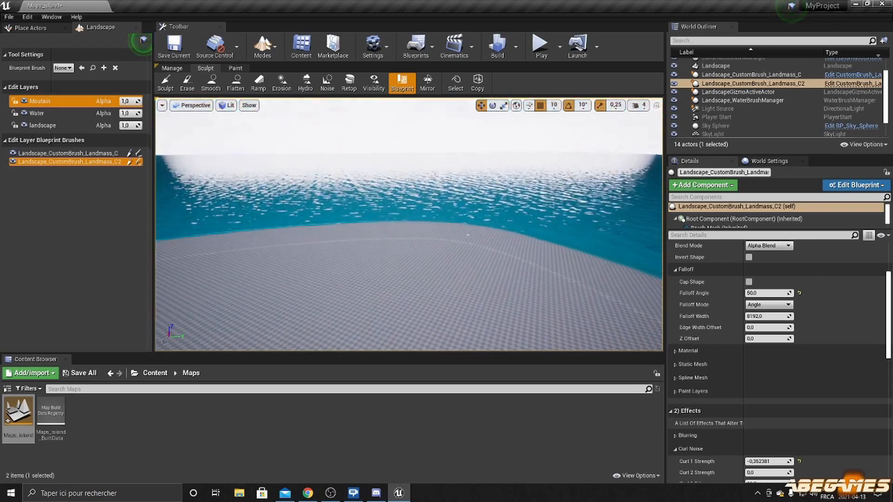
right_click_drag(446, 177, 400, 182)
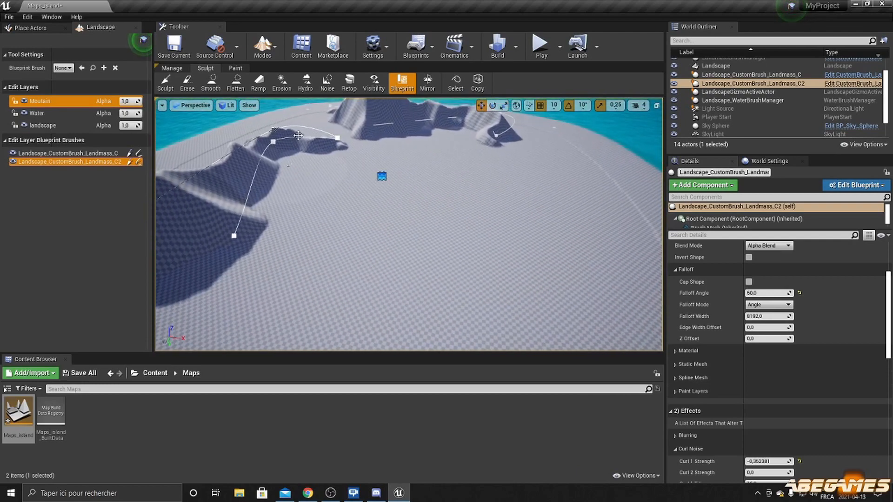
left_click(69, 68)
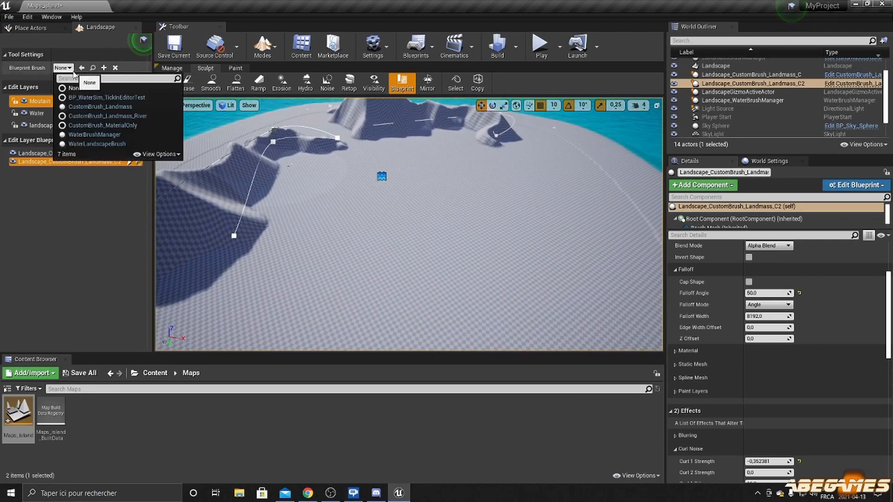
left_click(96, 107)
right_click_drag(381, 195, 449, 221)
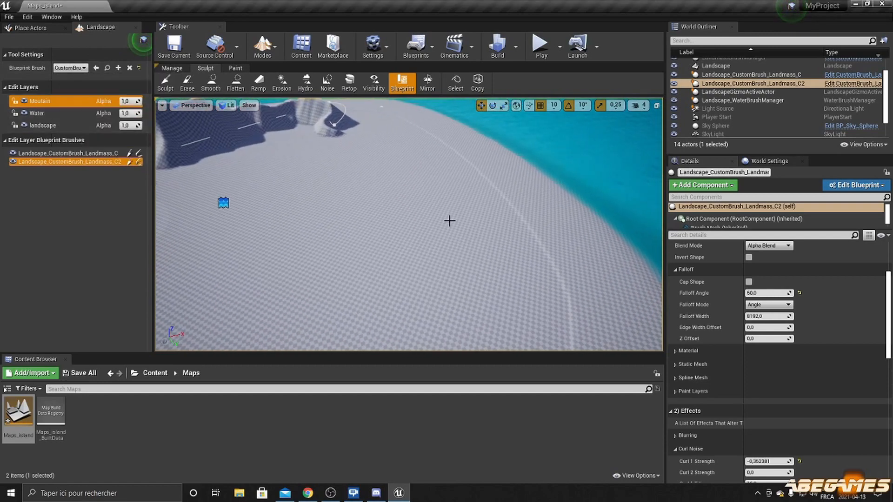
left_click(449, 221)
key("w")
key("d")
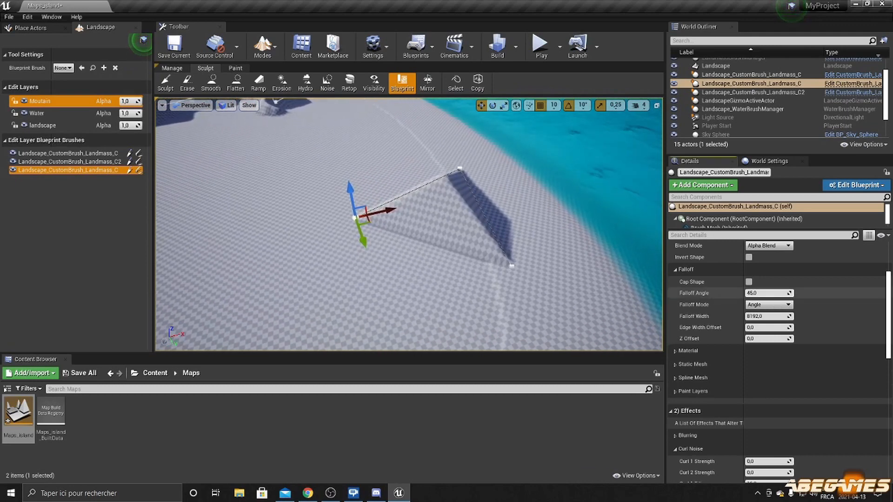
Set the new brush's Falloff Angle to 28.593632 and enable Cap Shape.
mouse_move(764, 294)
left_mouse_down()
mouse_move(755, 293)
mouse_move(769, 293)
left_mouse_up()
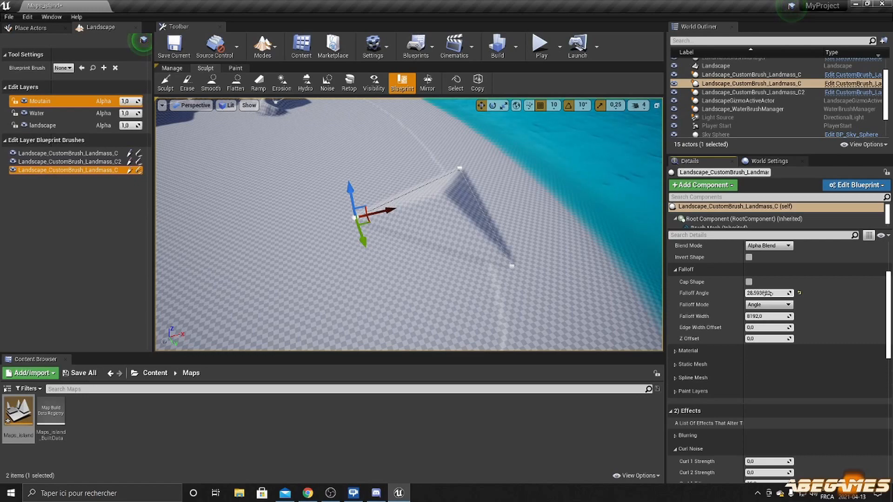
right_click_drag(600, 251, 565, 249)
scroll(716, 279, "up", 1)
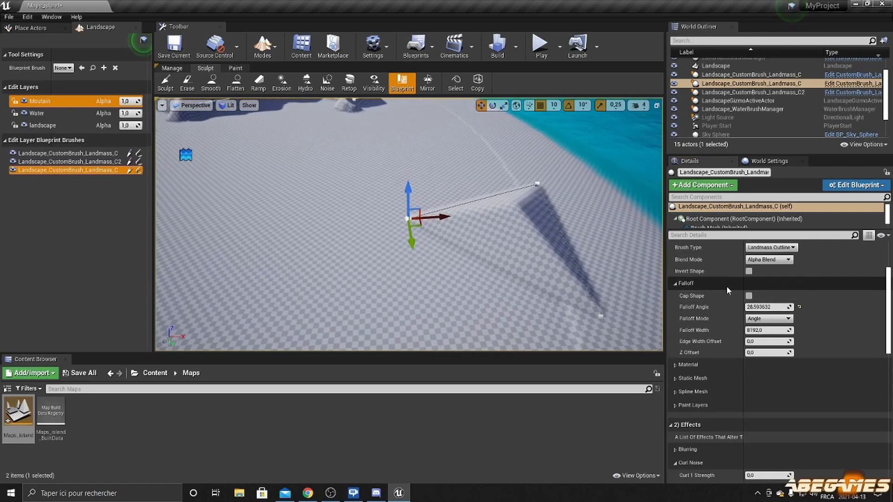
left_click(748, 296)
Raise the capped brush slightly to form a low, flat plateau.
right_click_drag(591, 270, 587, 220)
key("w")
key("s")
right_click_drag(605, 296, 605, 296)
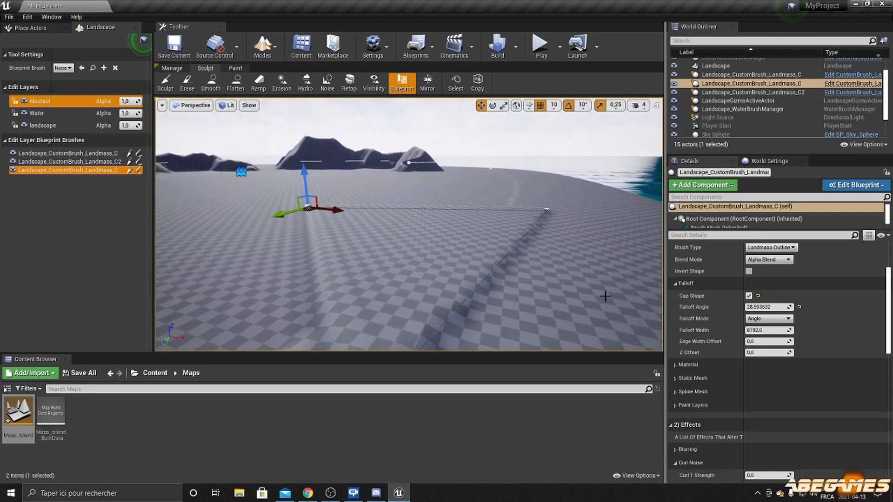
left_click_drag(304, 186, 305, 178)
key("s")
right_click_drag(304, 175, 297, 201)
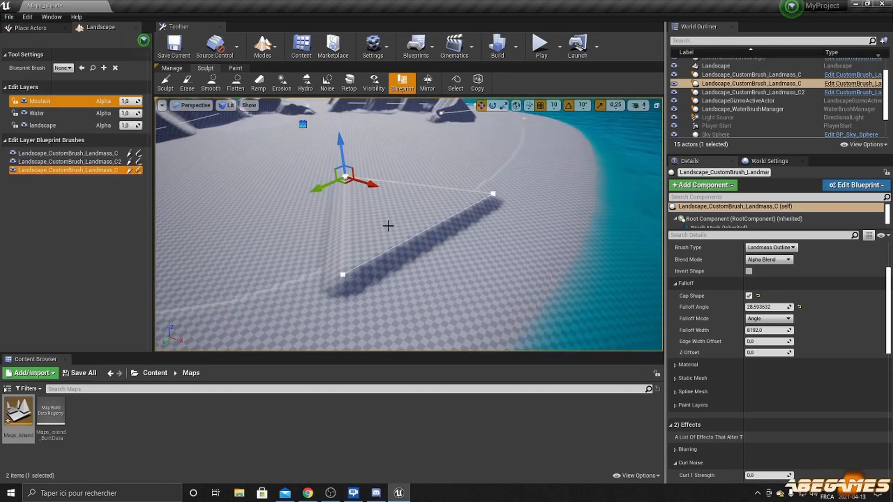
Add a spline point on the plateau's seaward edge, pull it outward into a curve, and bring the inner points closer to the shore.
right_click(423, 235)
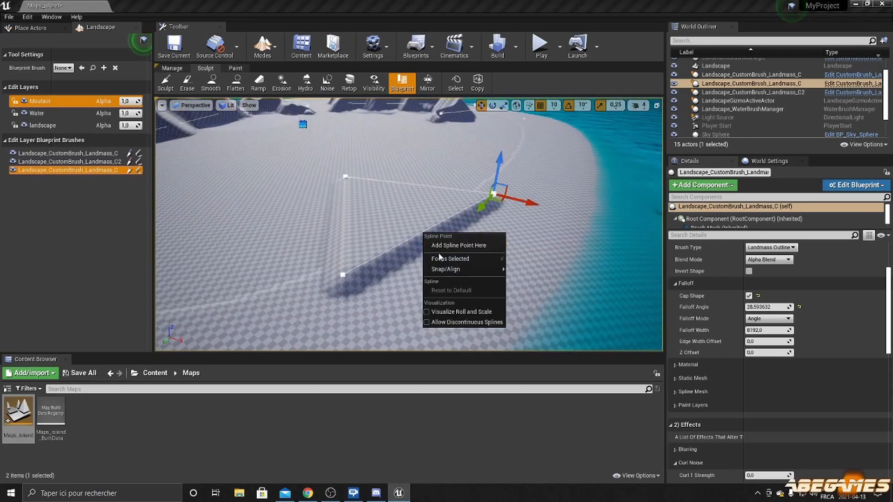
left_click(456, 246)
left_click_drag(446, 241, 450, 244)
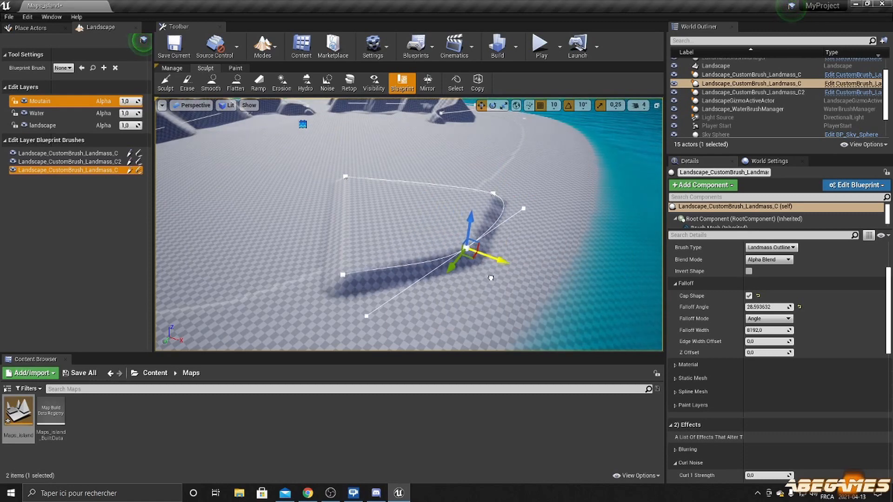
key("a")
mouse_move(458, 266)
right_mouse_down()
mouse_move(466, 249)
mouse_move(470, 264)
right_mouse_up()
right_click_drag(419, 223, 399, 213)
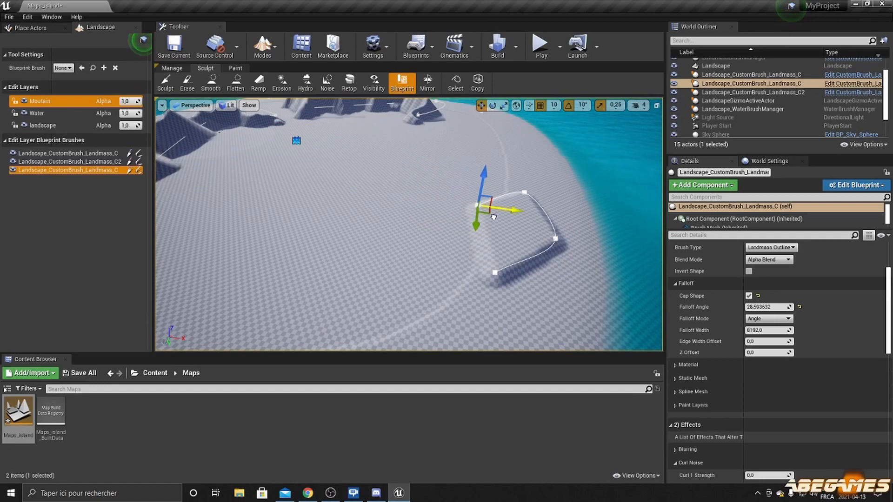
Examine the island and its mountain ridges from several sides.
key("w")
mouse_move(409, 223)
right_mouse_down()
mouse_move(455, 211)
mouse_move(369, 233)
mouse_move(389, 222)
mouse_move(298, 215)
right_mouse_up()
key("d")
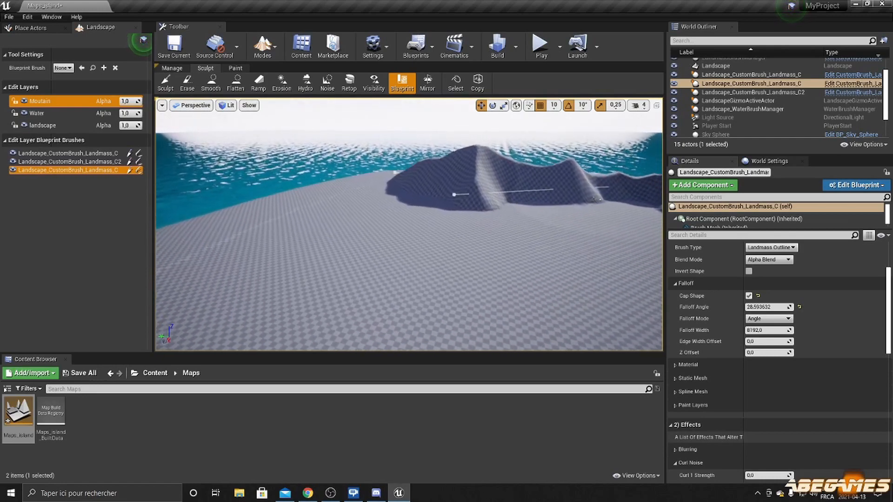
right_click_drag(410, 224, 567, 232)
mouse_move(456, 232)
right_mouse_down()
mouse_move(508, 214)
mouse_move(321, 211)
mouse_move(465, 200)
mouse_move(339, 215)
mouse_move(514, 212)
right_mouse_up()
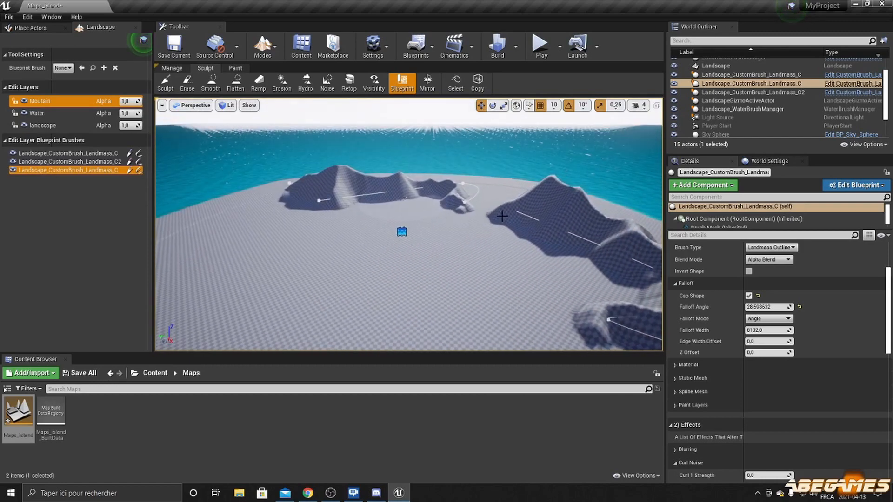
right_click_drag(408, 236, 366, 245)
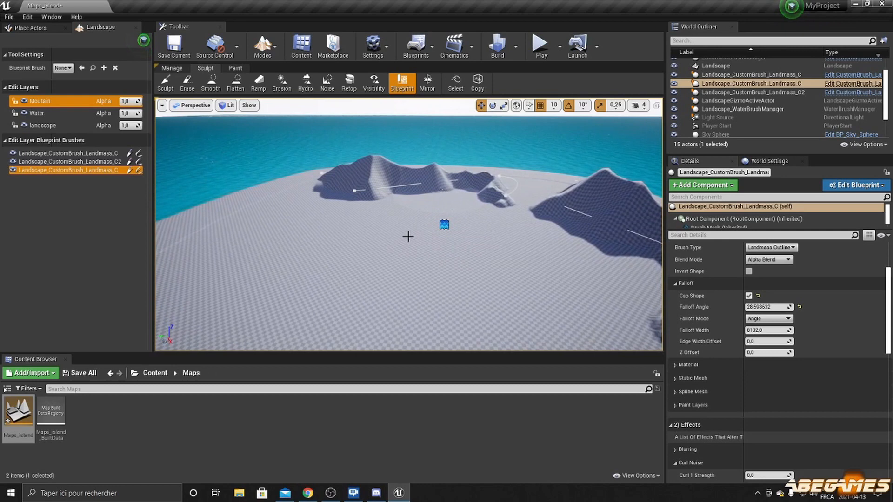
Check the Content Browser's display options for engine and plugin content.
left_click(636, 479)
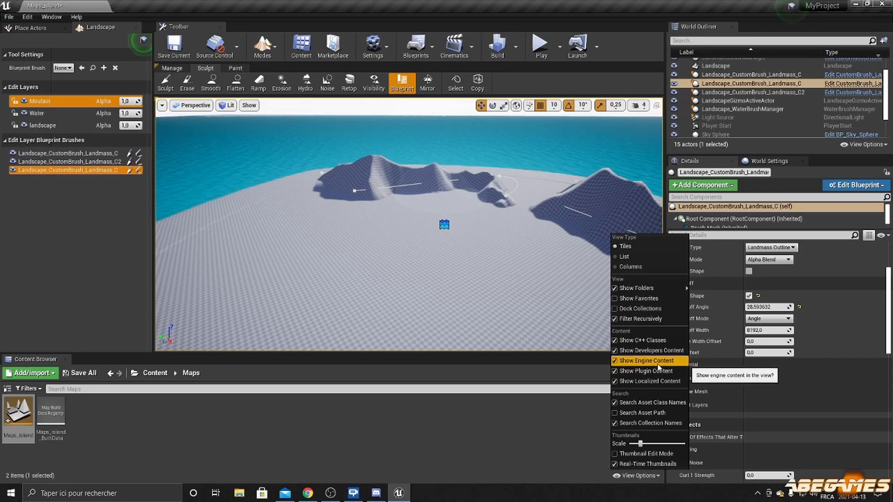
left_click(461, 279)
right_click_drag(461, 279, 455, 265)
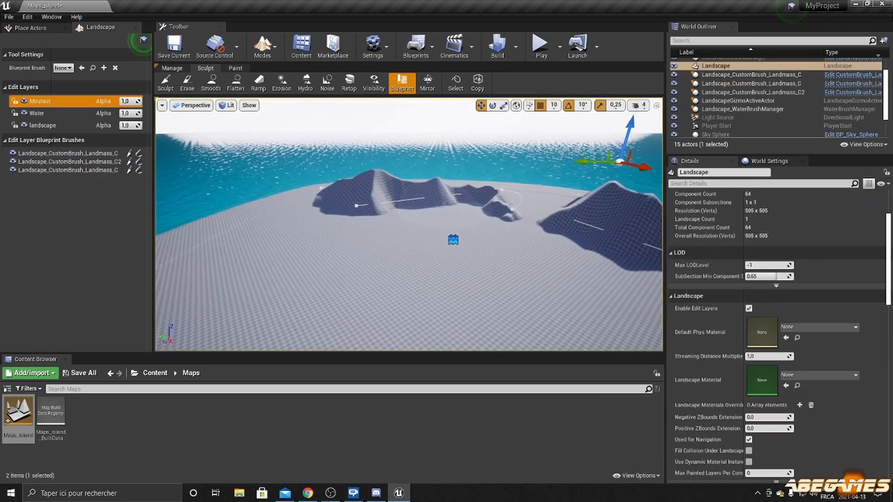
right_click_drag(444, 223, 437, 222)
right_click_drag(413, 186, 391, 219)
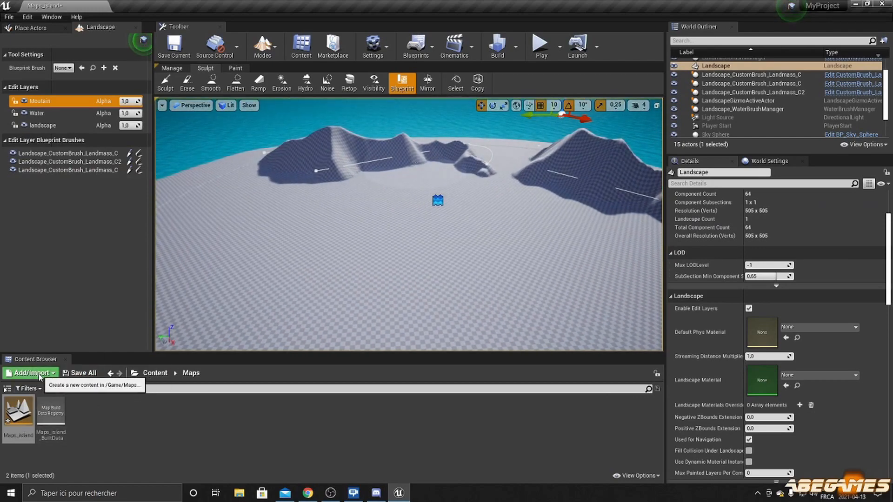
Show the folder tree in the Content Browser and look through its content folders.
left_click(29, 389)
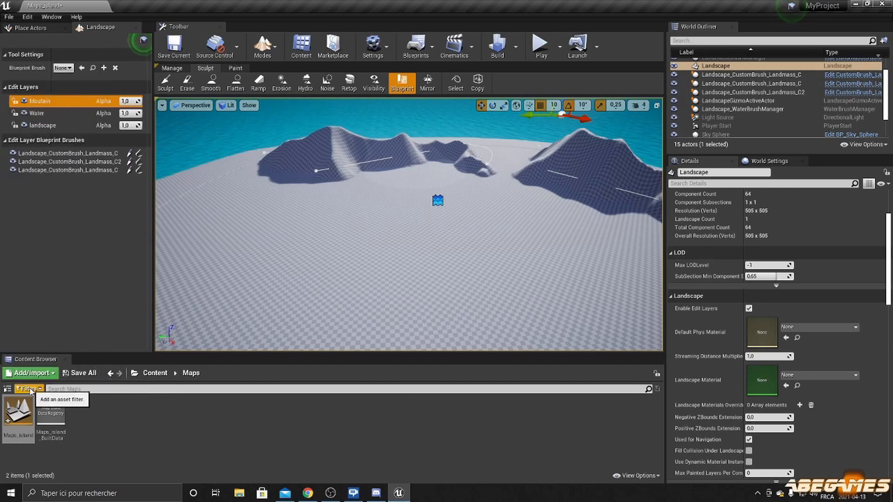
left_click(8, 389)
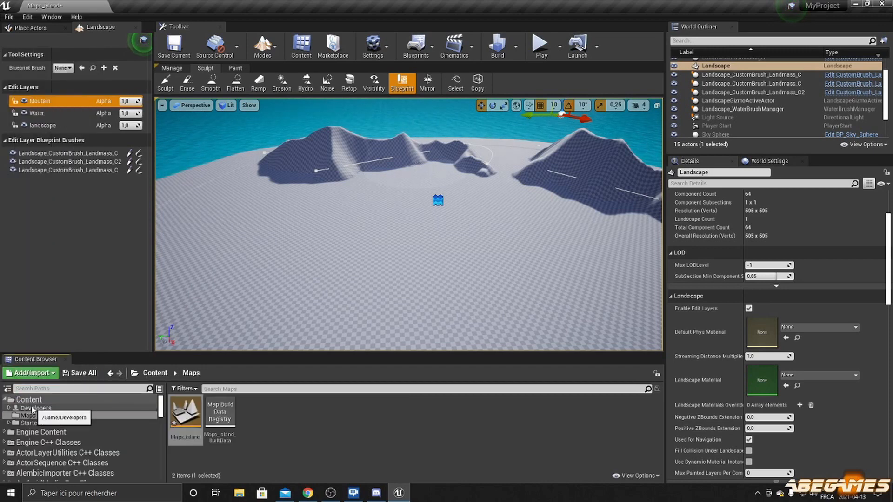
scroll(93, 439, "down", 3)
scroll(98, 441, "down", 6)
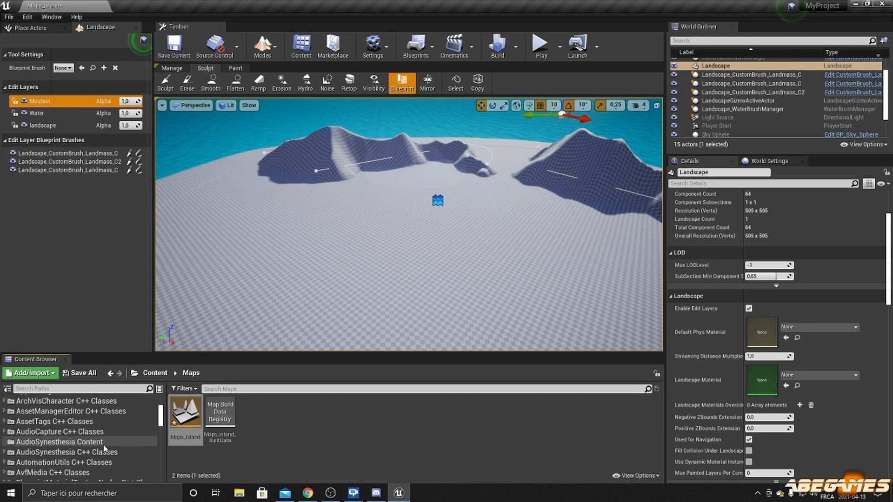
Search the folder tree for "landmass" and open the Landmass Content folder.
left_click(80, 389)
type("land")
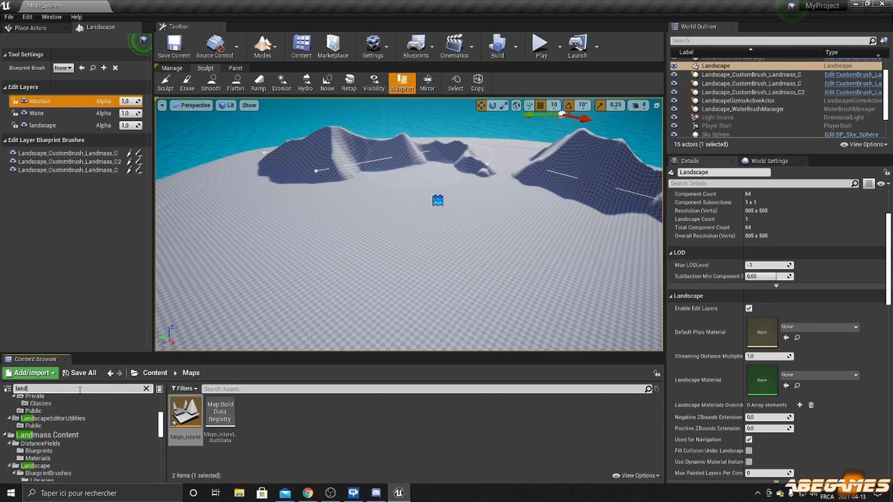
type("mass")
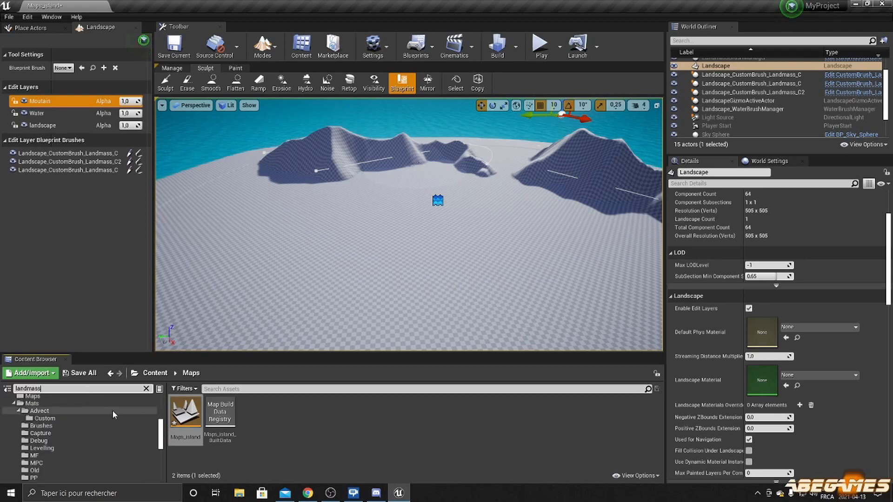
scroll(115, 419, "up", 5)
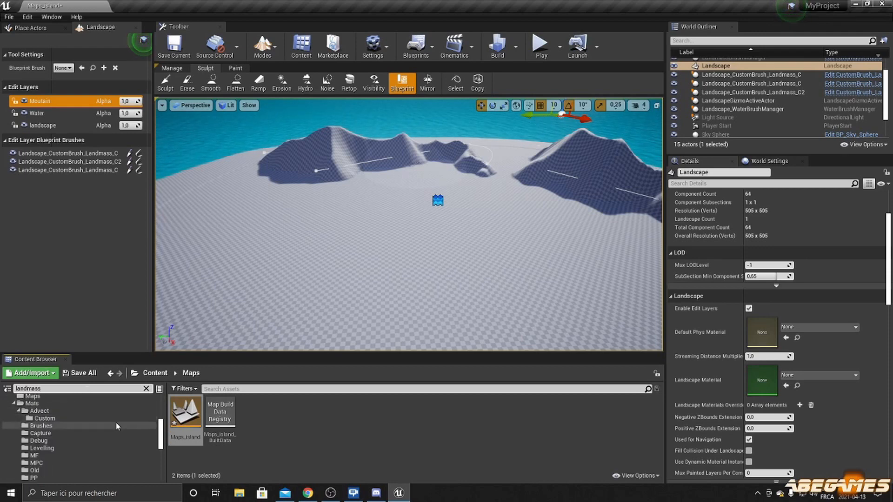
scroll(116, 423, "up", 4)
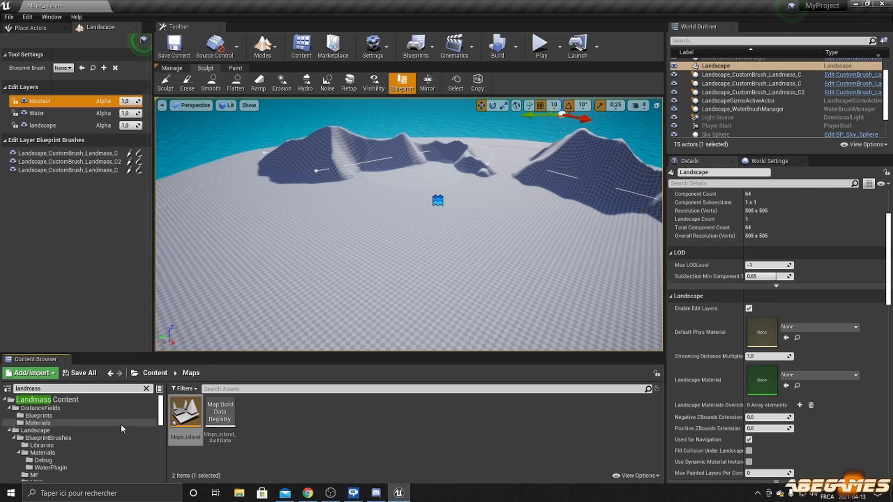
left_click(70, 399)
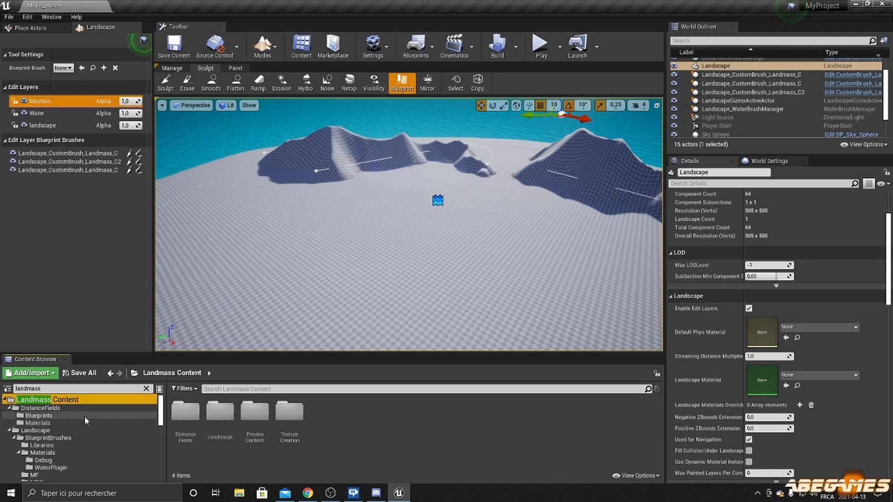
Clear the folder search in the Content Browser and return to the project's main Content folder.
left_click(146, 388)
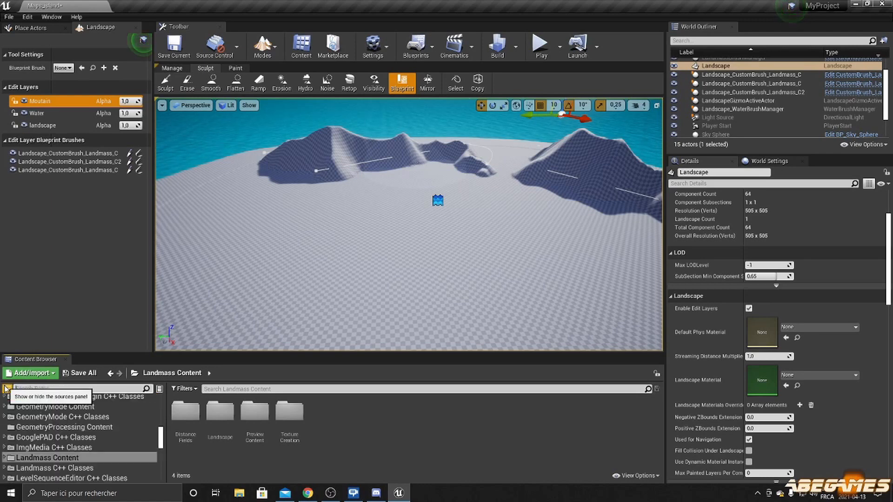
scroll(104, 414, "up", 15)
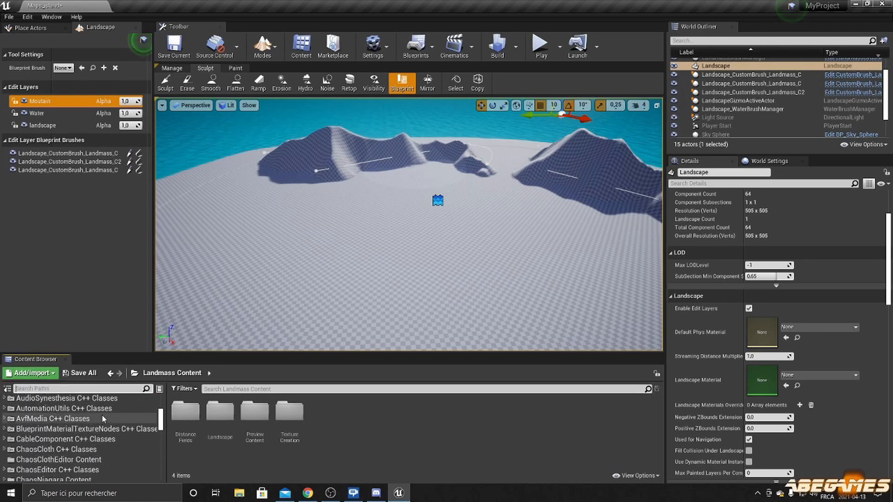
scroll(102, 412, "up", 5)
left_click(70, 399)
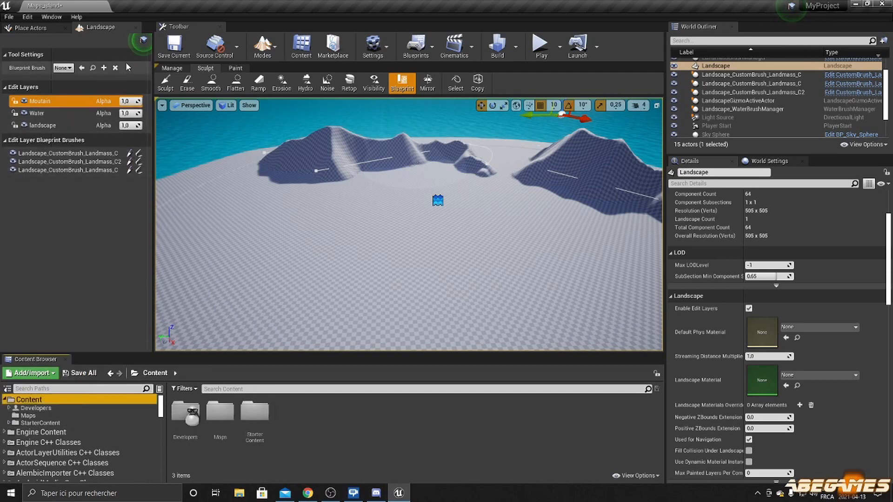
Place a CustomBrush_MaterialOnly blueprint brush on the flat ground in front of the mountains, in the Moutain edit layer.
left_click(63, 68)
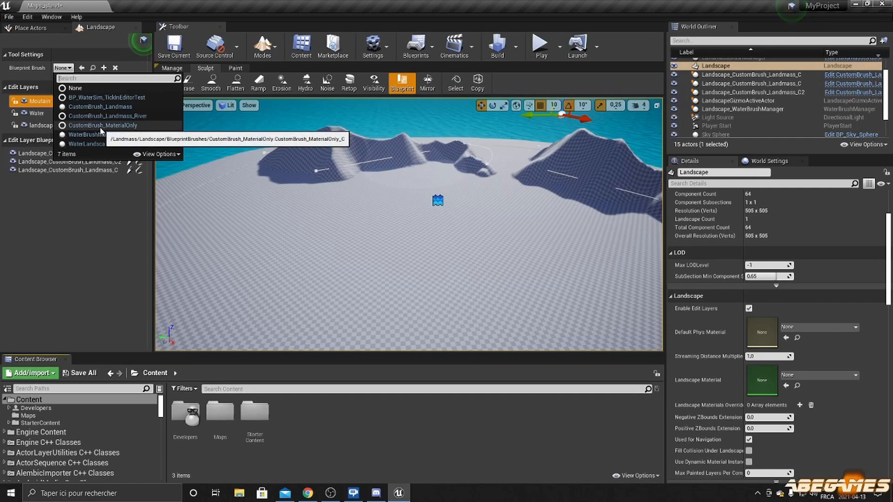
left_click(100, 125)
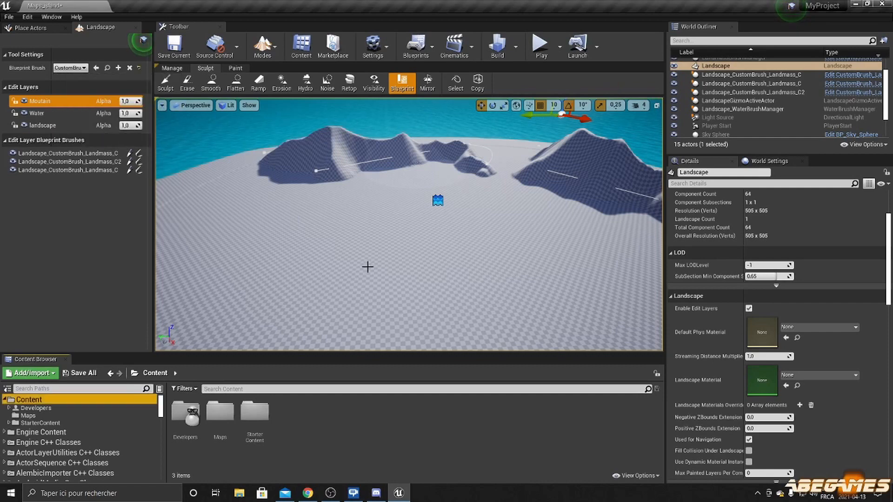
left_click(367, 266)
mouse_move(367, 267)
right_mouse_down()
mouse_move(416, 255)
mouse_move(419, 267)
mouse_move(298, 244)
mouse_move(411, 267)
mouse_move(460, 263)
mouse_move(480, 305)
right_mouse_up()
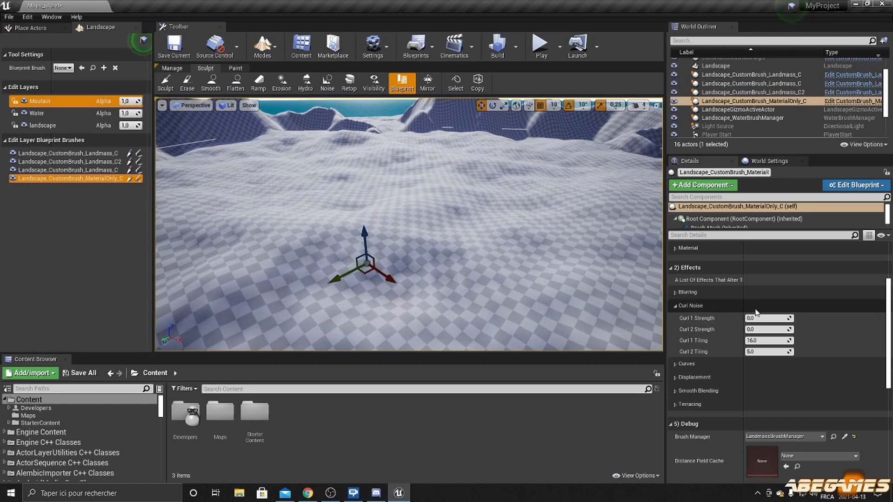
Set the material brush's Curl Noise strengths to about -7.55 and -1.15 and its tilings to about 5.63 and -0.54.
left_click_drag(773, 320, 763, 321)
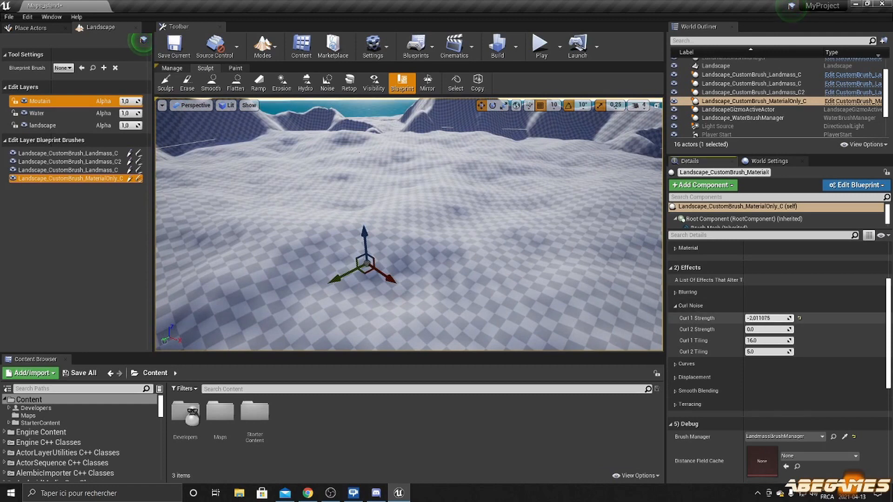
left_click_drag(772, 329, 767, 340)
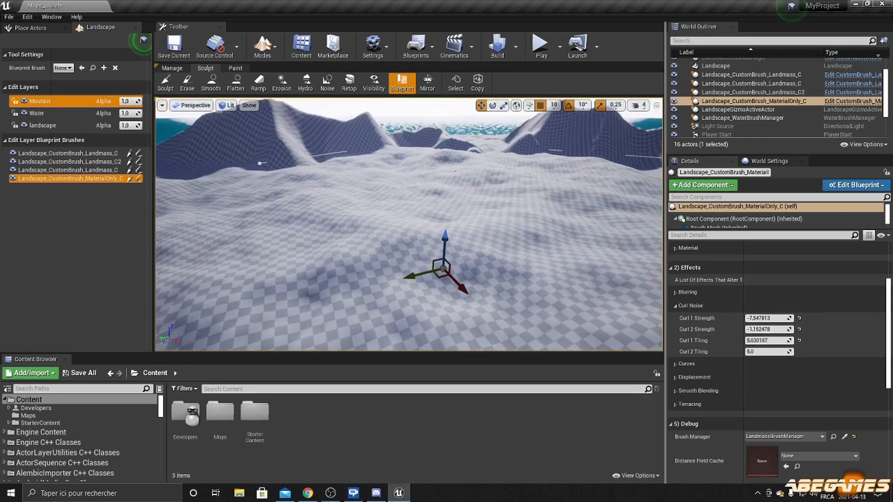
left_click_drag(781, 352, 756, 351)
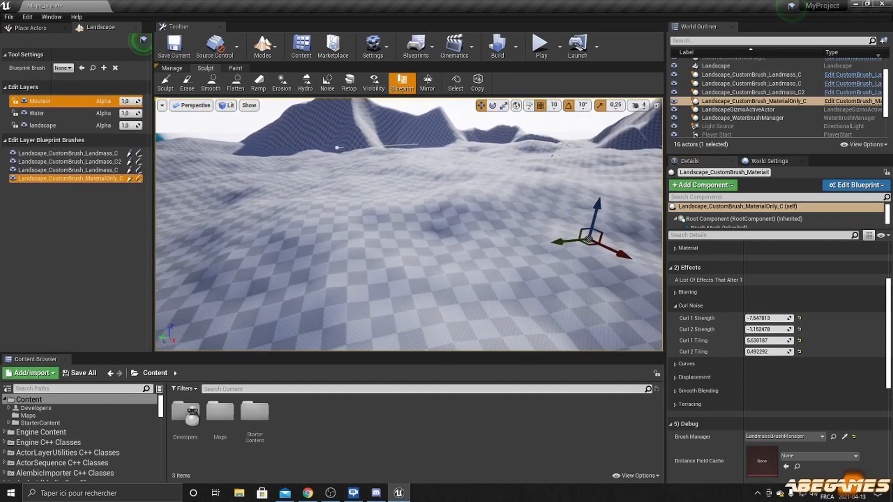
left_click_drag(756, 351, 754, 352)
key("f")
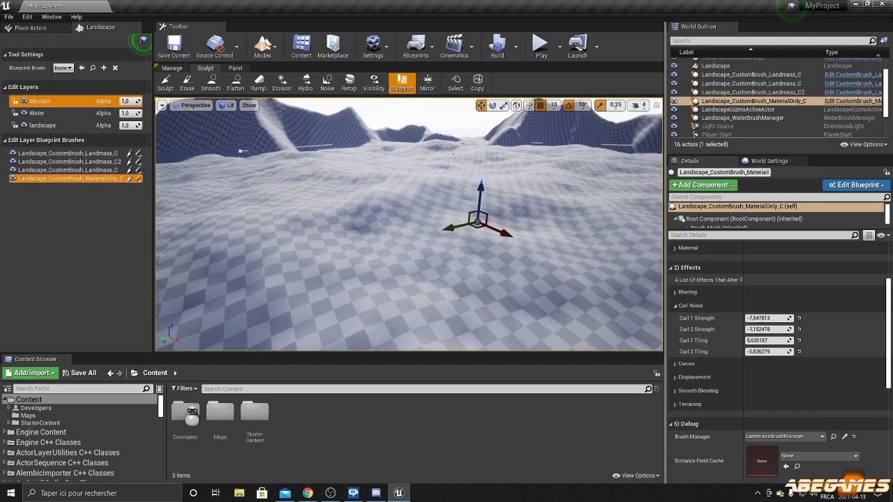
Delete the CustomBrush_MaterialOnly brush from the landscape and look over the island's mountain ridges.
key("Delete")
left_click(508, 291)
mouse_move(508, 291)
right_mouse_down()
mouse_move(508, 270)
mouse_move(561, 285)
mouse_move(492, 283)
mouse_move(495, 293)
mouse_move(412, 305)
mouse_move(500, 279)
right_mouse_up()
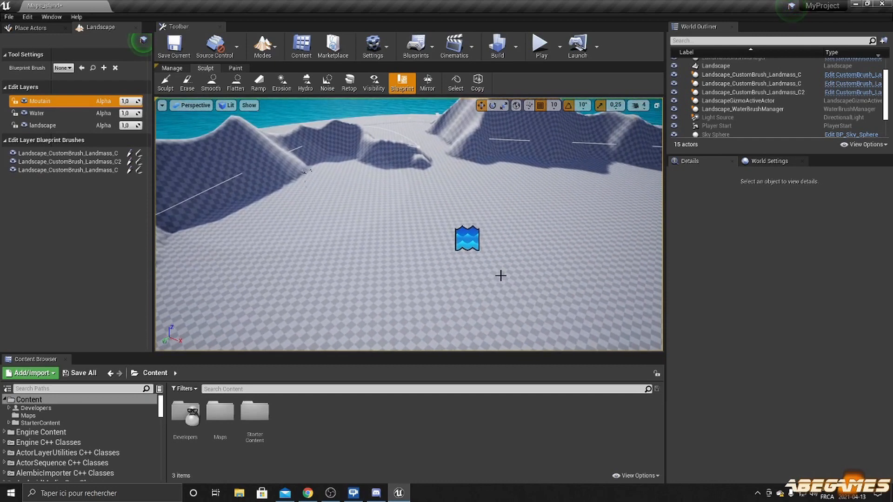
right_click_drag(501, 275, 484, 269)
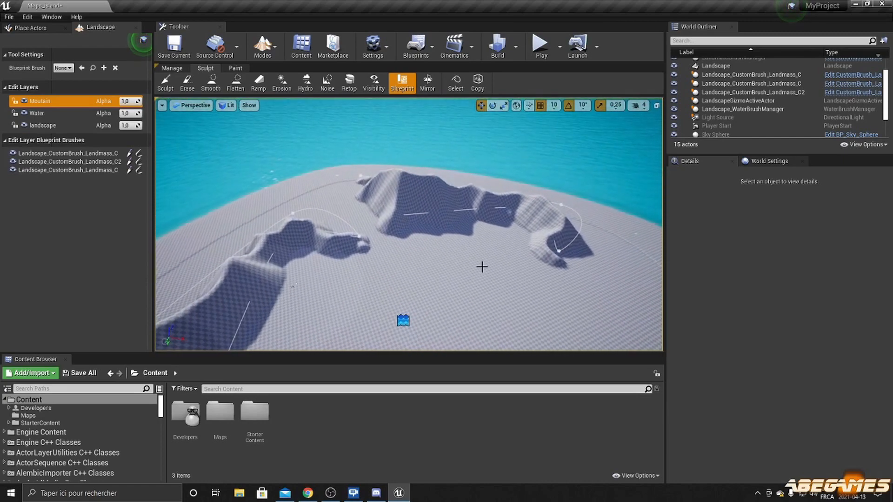